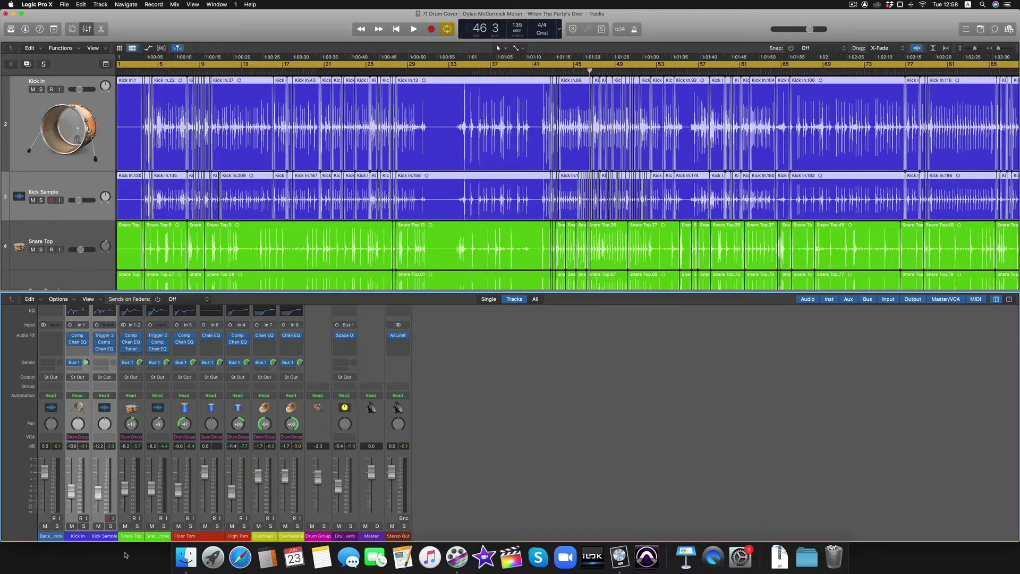
- Turn off cycle mode and audition the drums from bar 26 with the Backing Track muted, restoring it during playback
key("c")
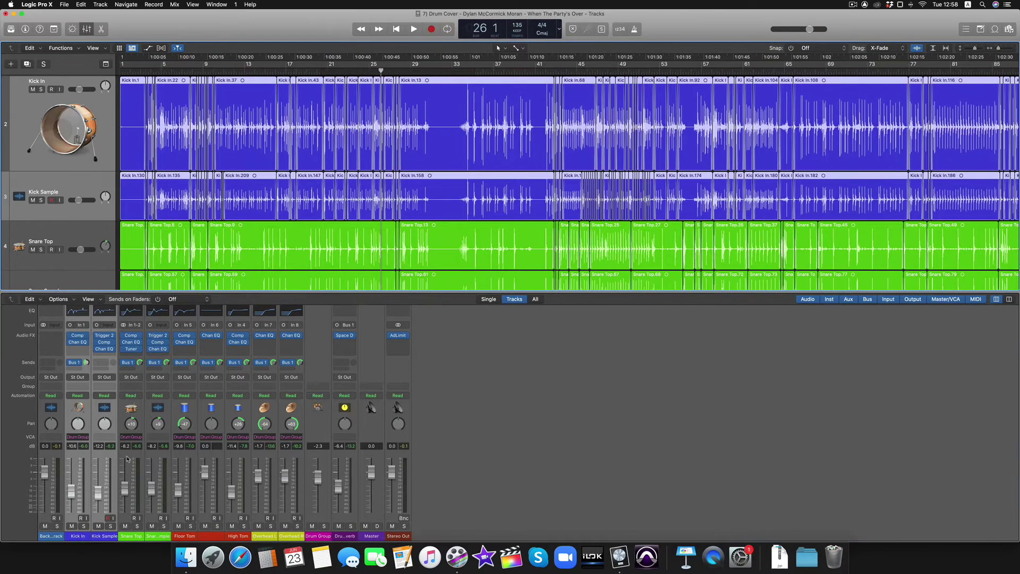
left_click(45, 526)
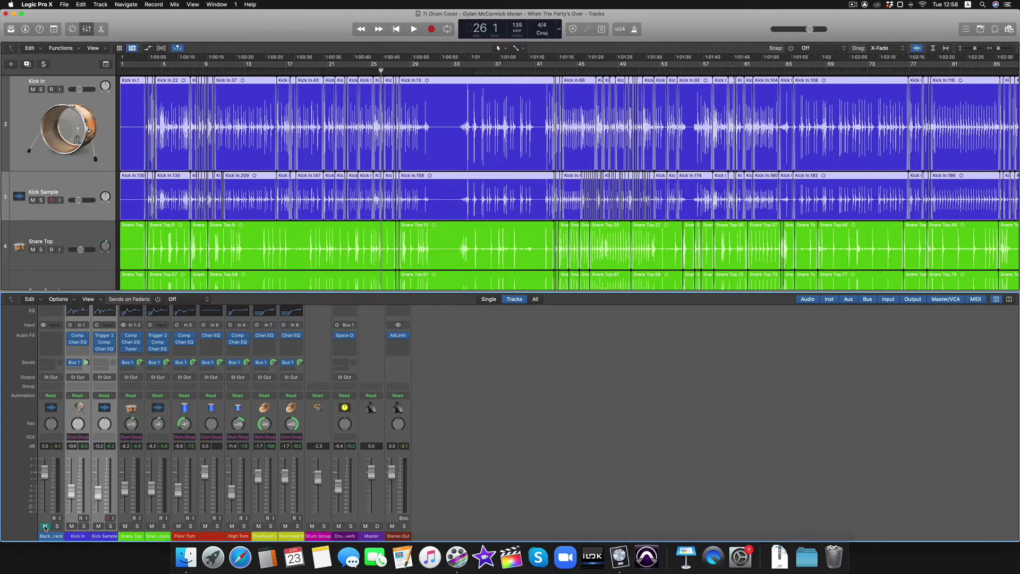
key("space")
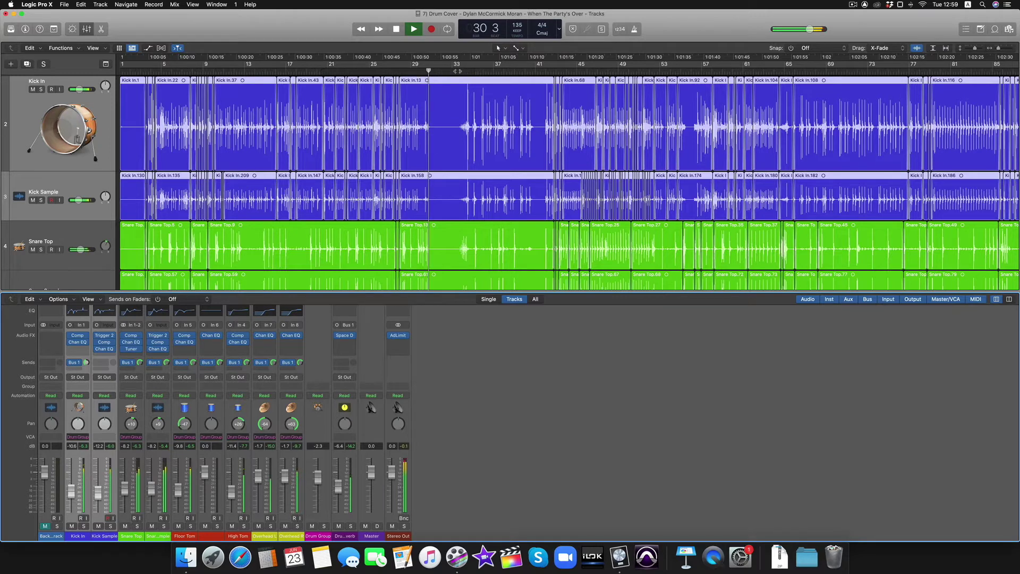
left_click(45, 526)
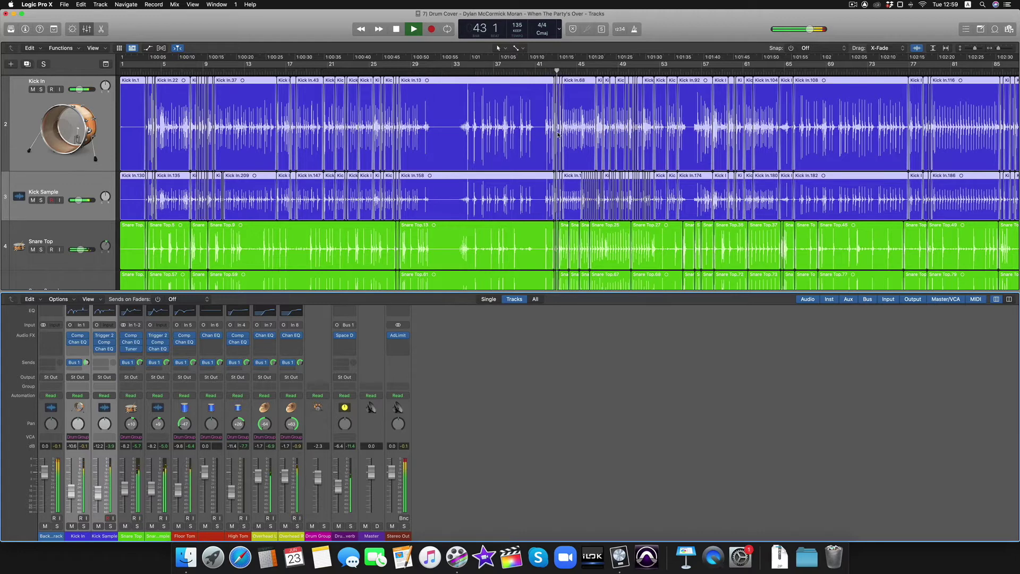
key("space")
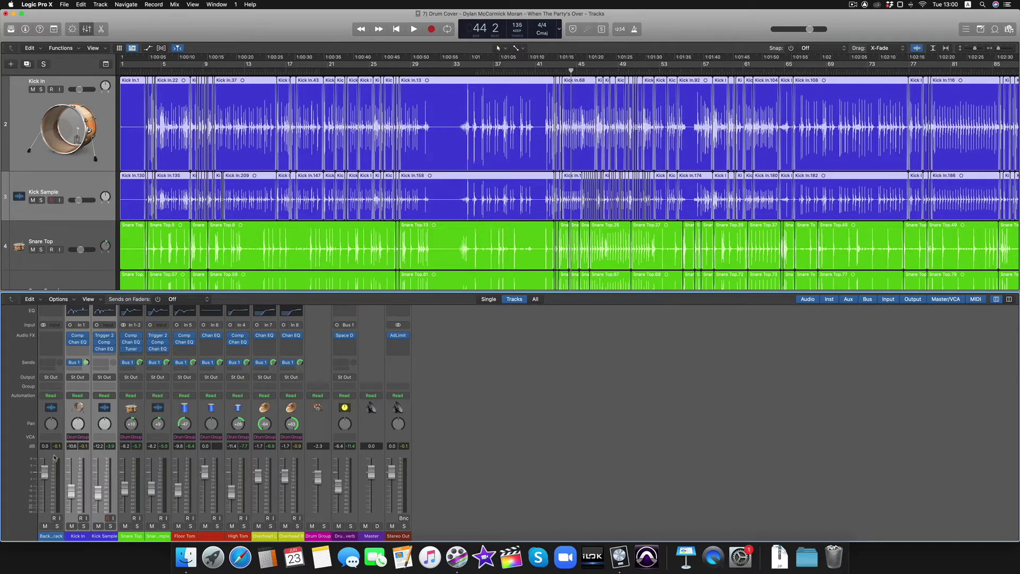
- Lower the Backing Track's volume to about -8.8 dB while the mix plays, and stop playback
key("space")
left_click_drag(41, 481, 44, 486)
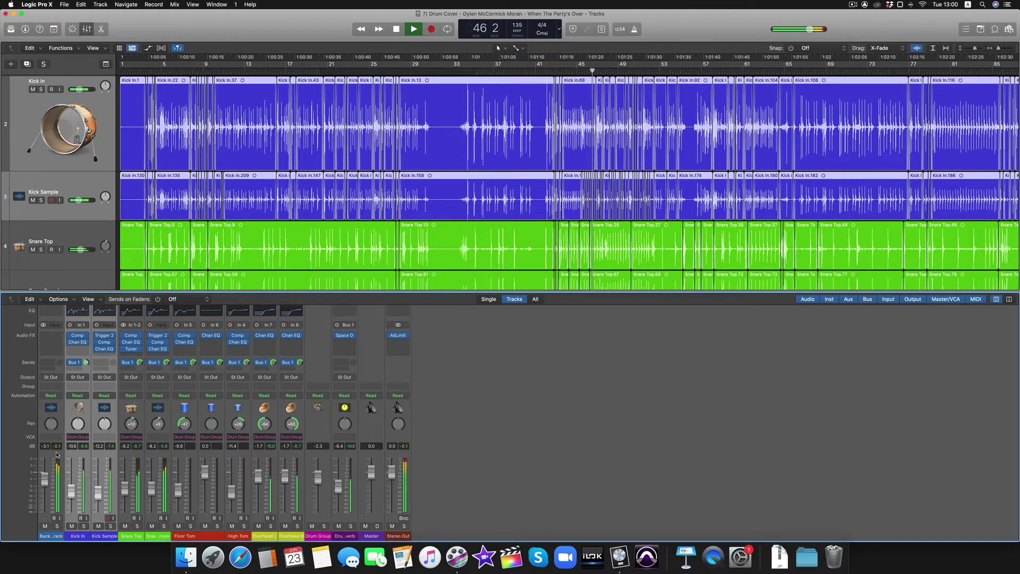
left_click_drag(45, 479, 47, 487)
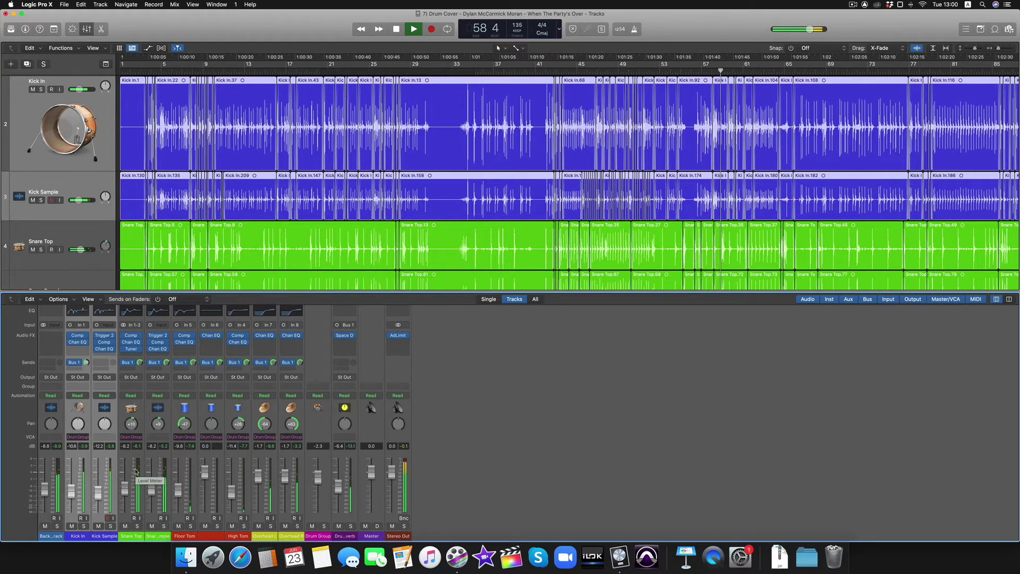
key("space")
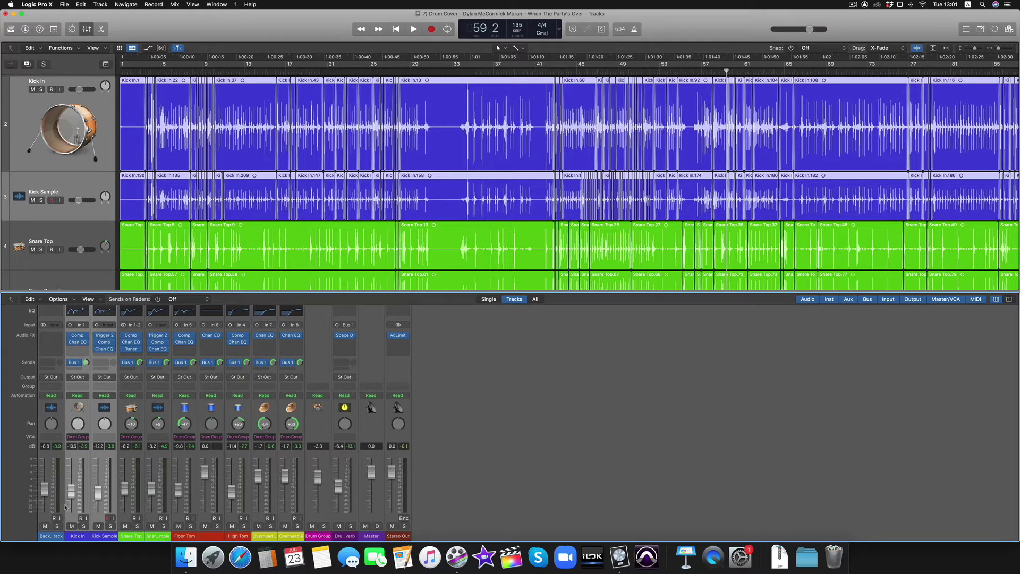
- Solo the Backing Track and insert a stereo Channel EQ on its channel strip
left_click(57, 526)
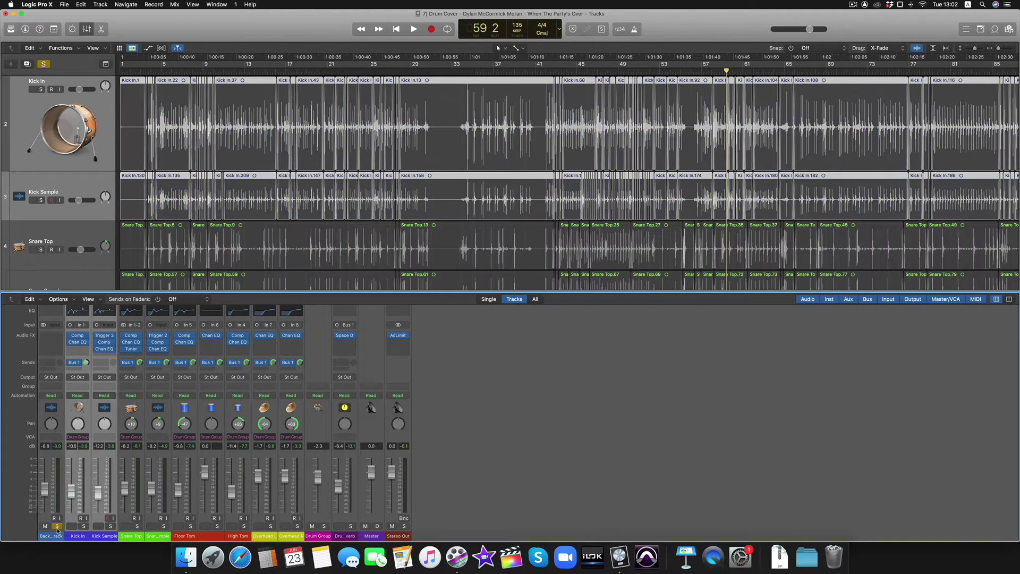
left_click(51, 335)
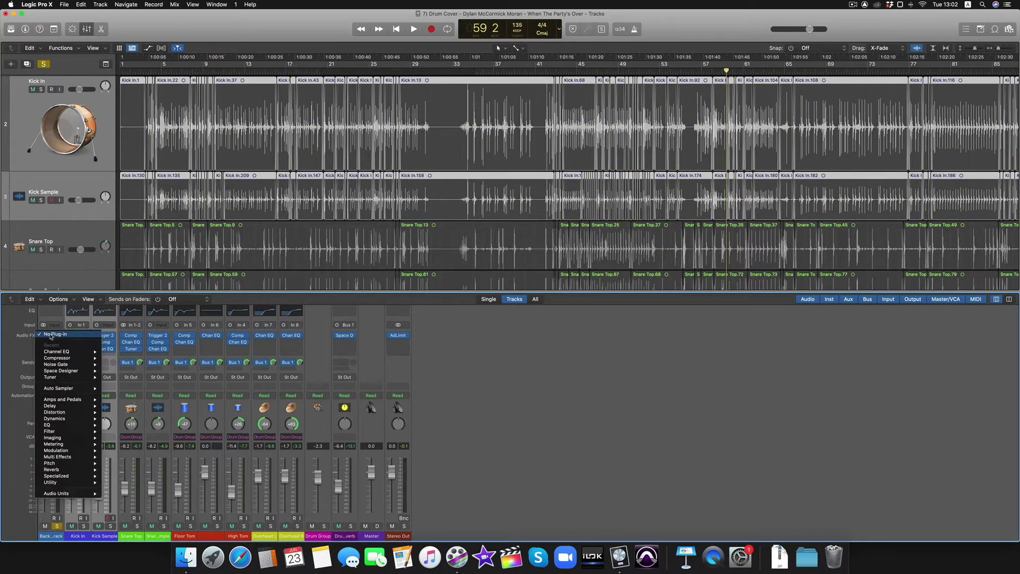
mouse_move(69, 353)
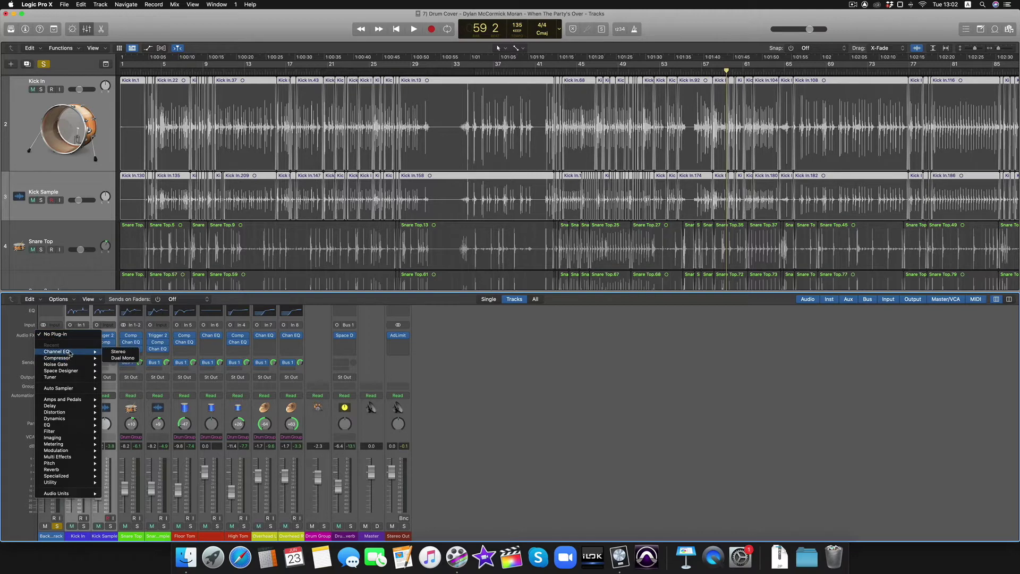
left_click(118, 351)
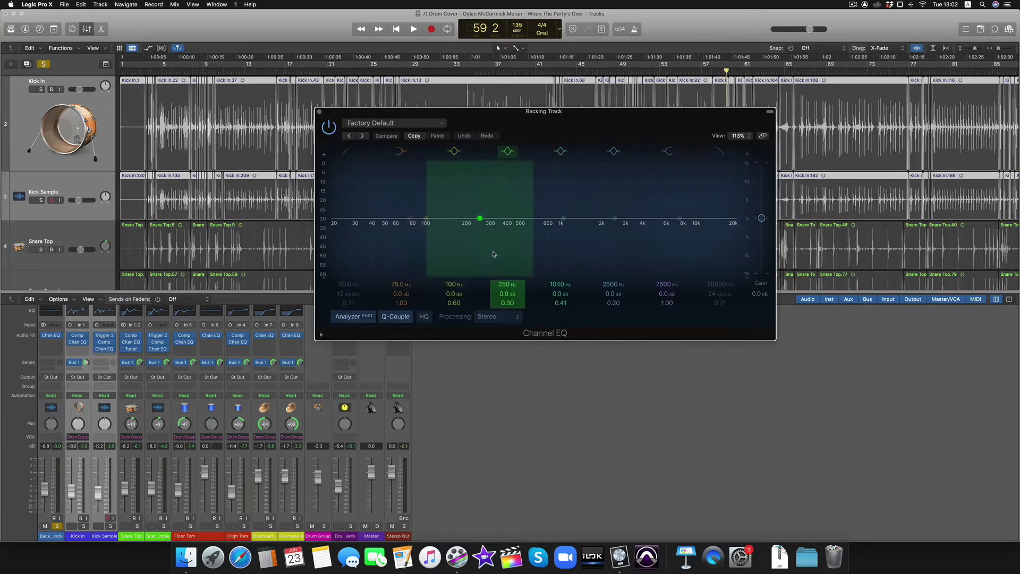
- Narrow the EQ's 100 Hz bell band to Q 4.50 and sweep it during playback to a -6.9 dB cut at 80.5 Hz
key("space")
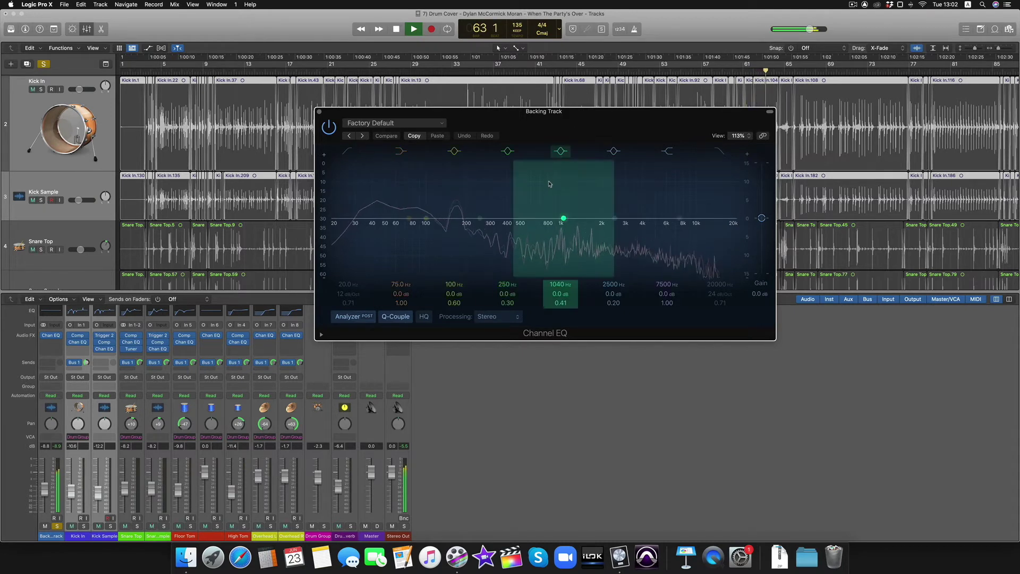
key("space")
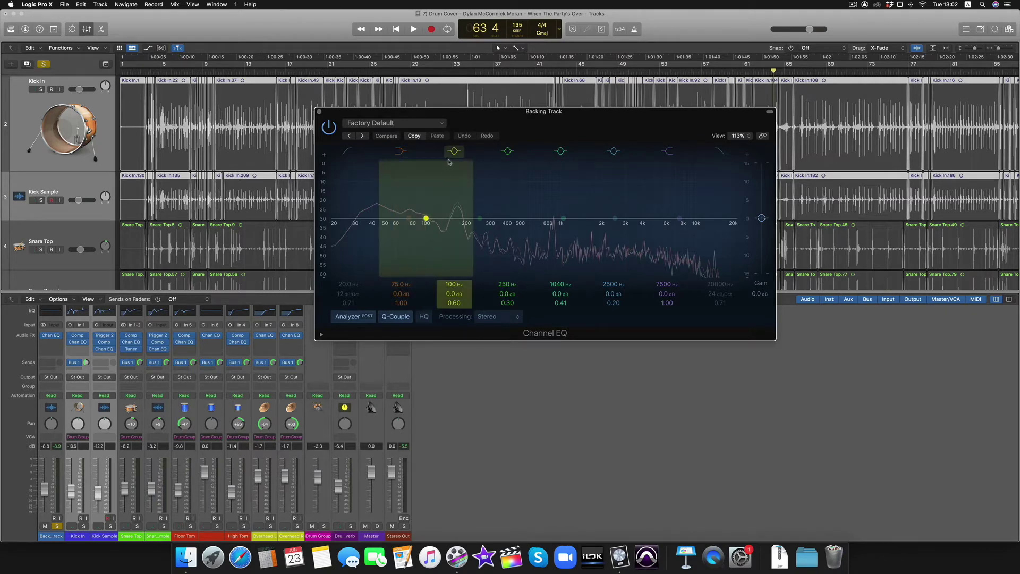
left_click_drag(426, 218, 426, 229)
left_click_drag(456, 305, 430, 217)
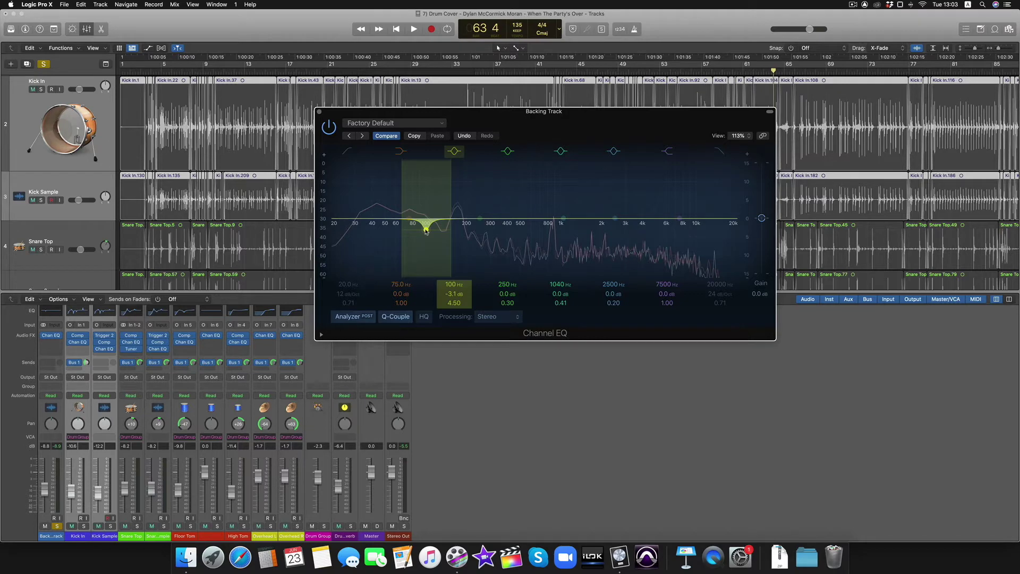
left_click_drag(426, 230, 426, 220)
key("space")
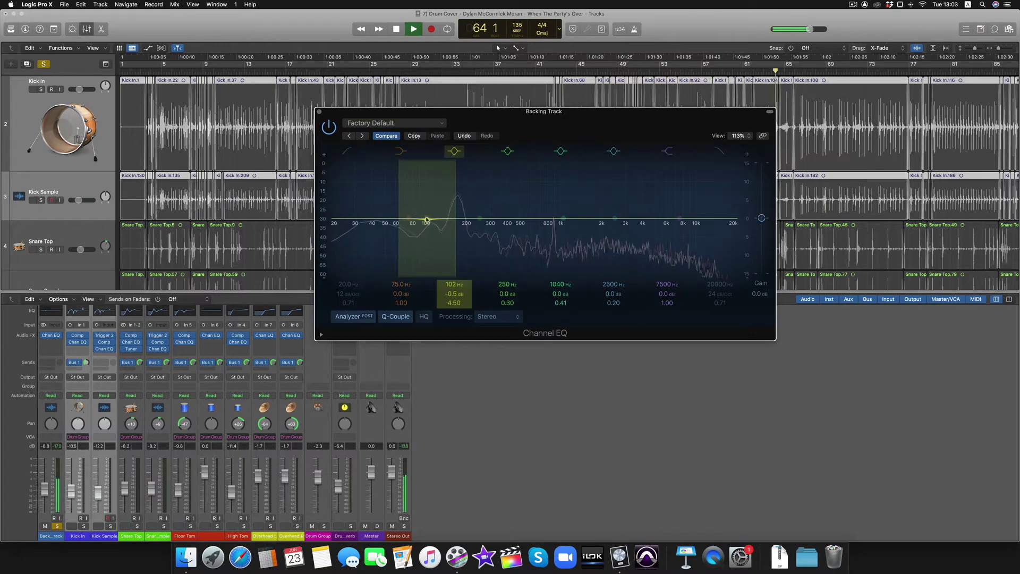
left_click_drag(427, 218, 414, 243)
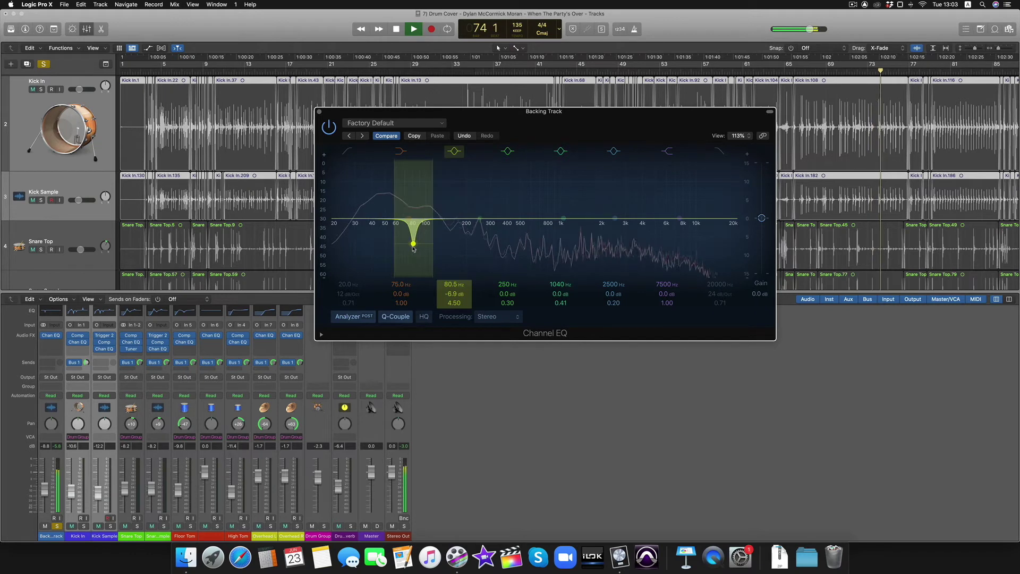
- Compare the EQ bypassed and active, and set its yellow low bell band to a -5.8 dB cut at 57 Hz with Q 2.20
left_click(329, 128)
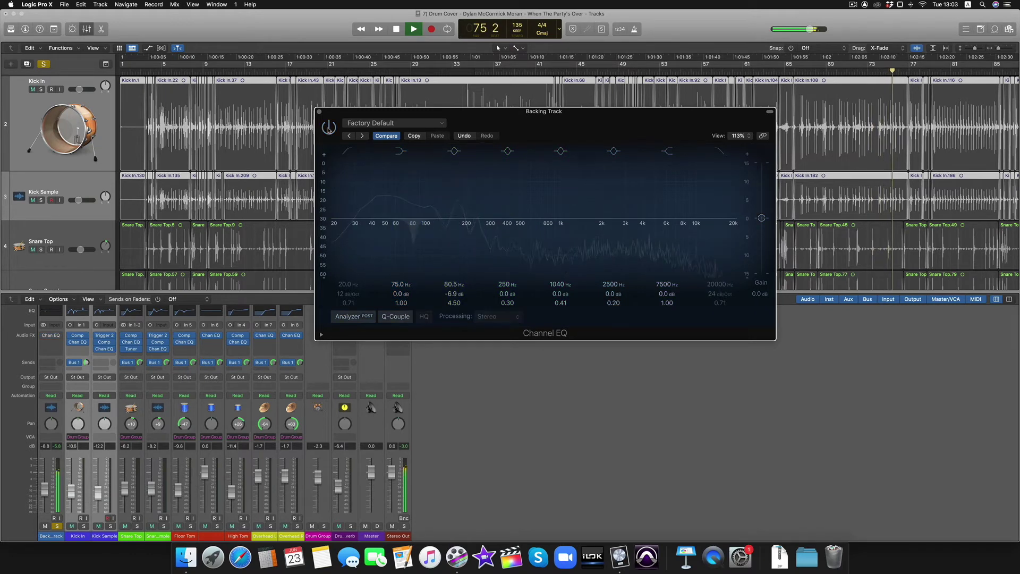
left_click(329, 127)
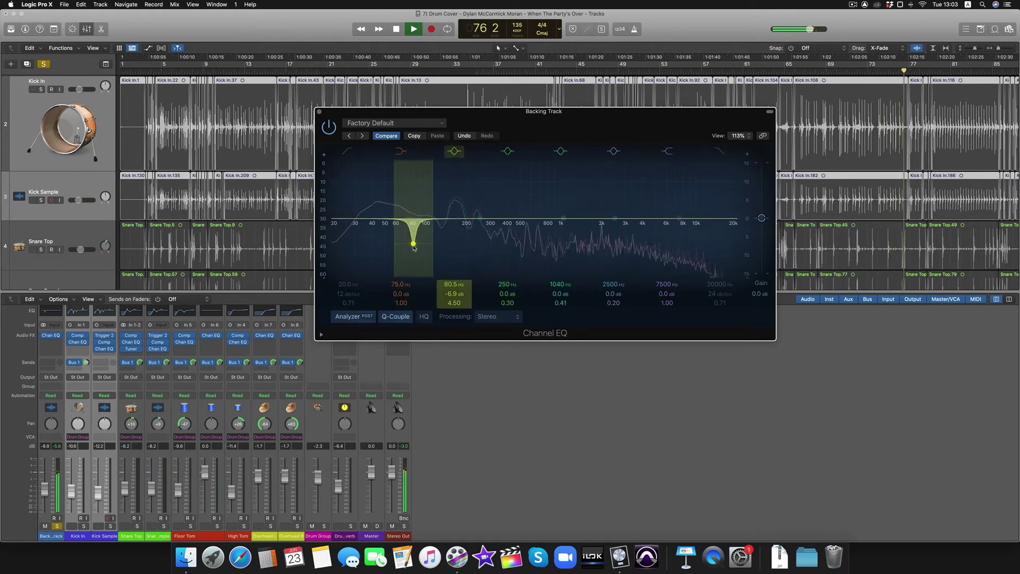
scroll(454, 303, "down", 5)
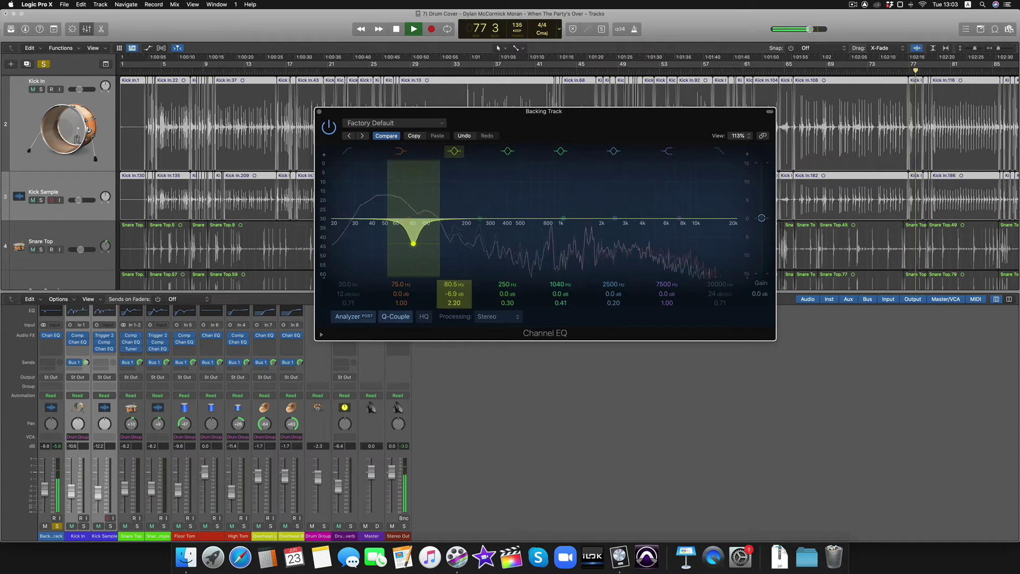
left_click_drag(413, 244, 393, 242)
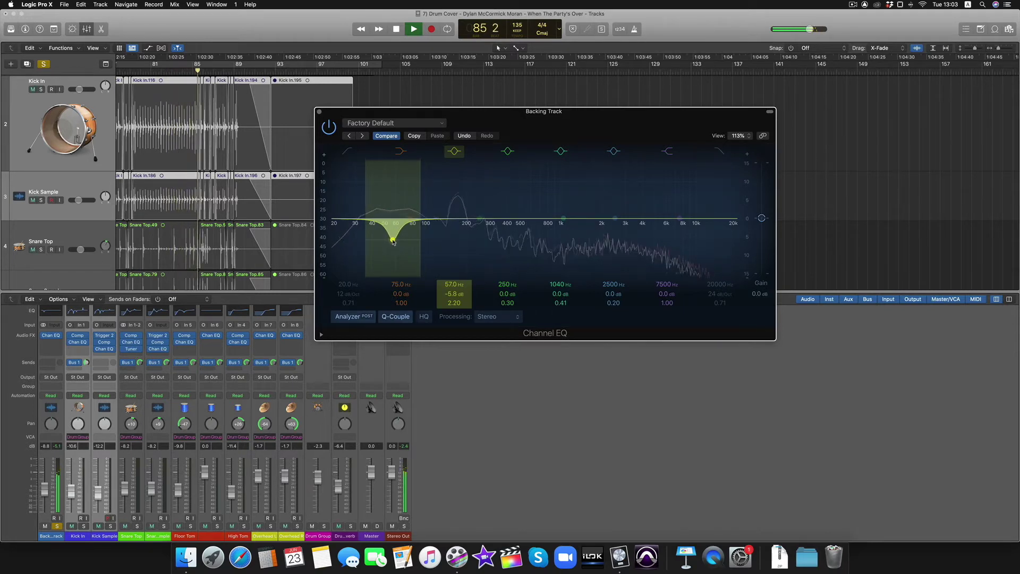
key("space")
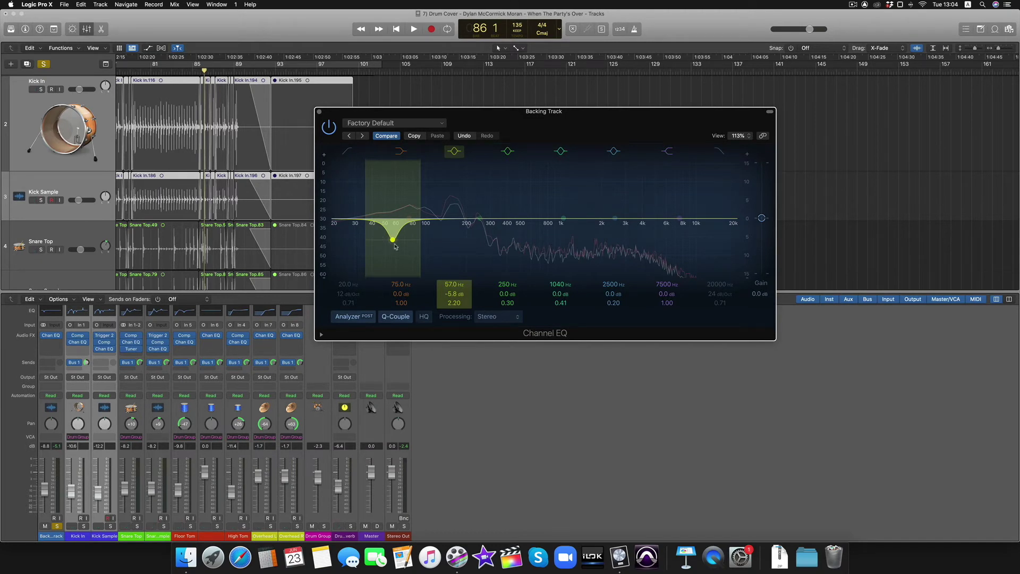
- Play the soloed Backing Track from around bar 80, toggling the EQ's bypass to compare the low cut
key("space")
left_click(329, 127)
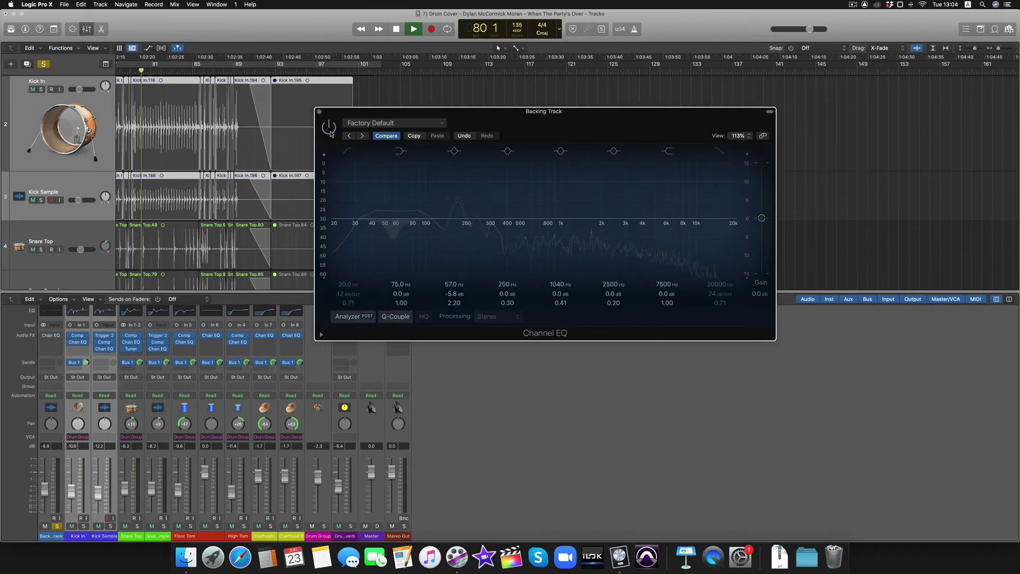
left_click(329, 126)
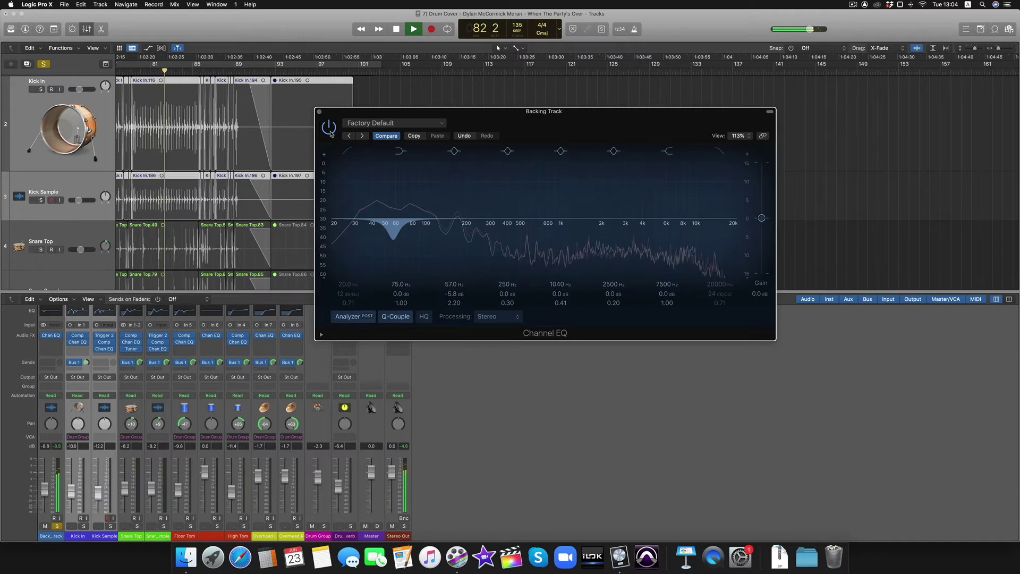
left_click(330, 133)
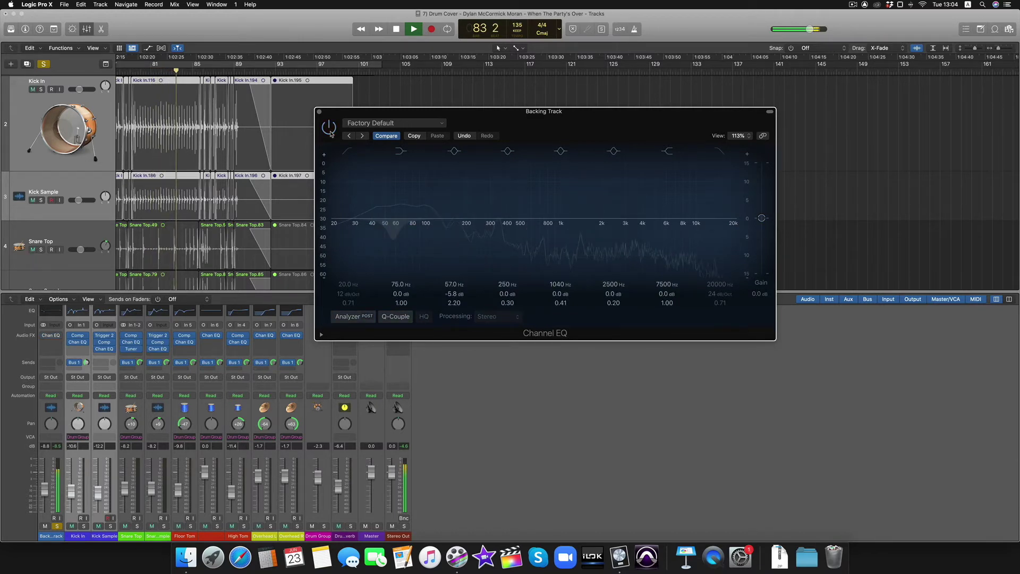
left_click(329, 128)
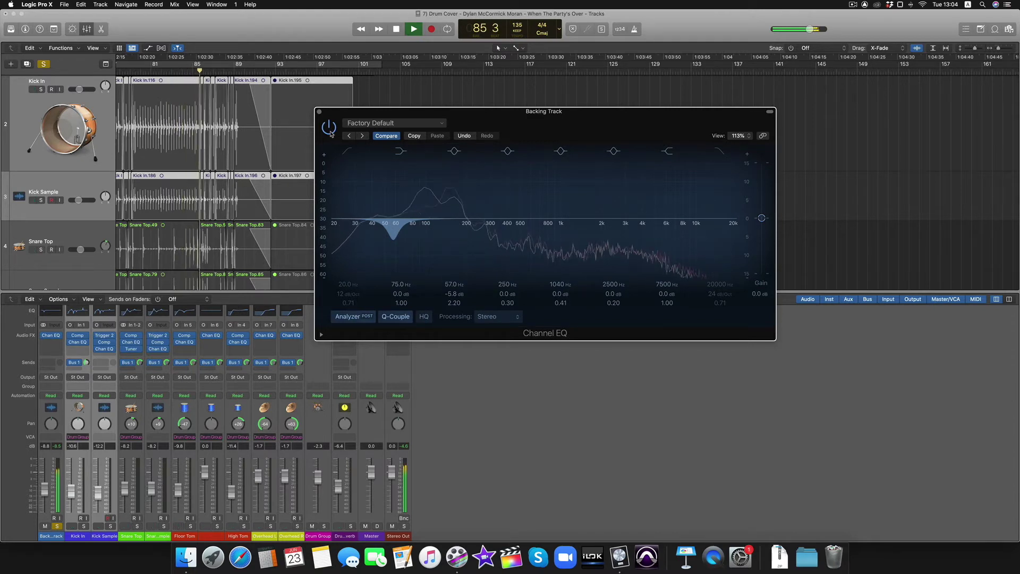
key("space")
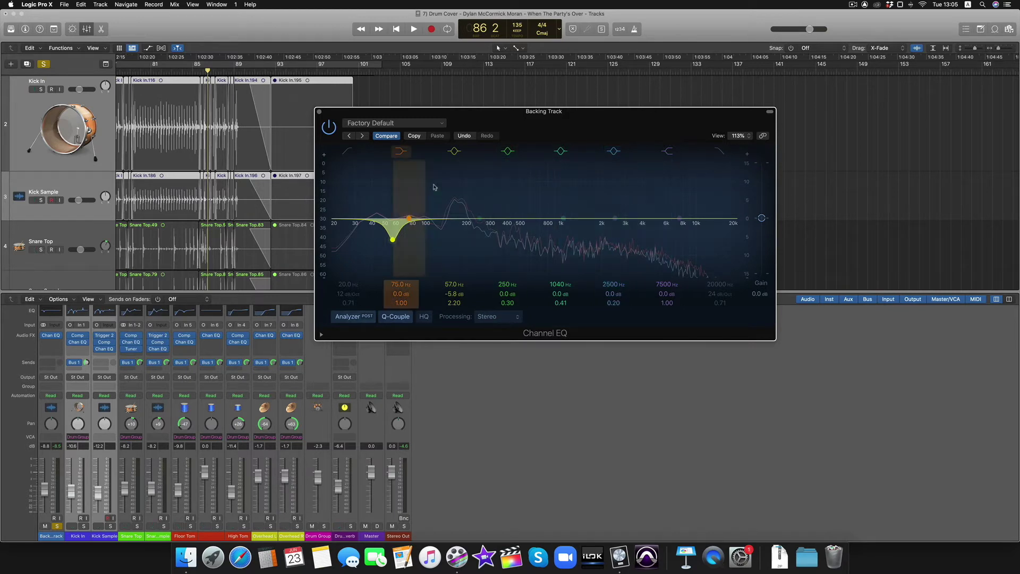
- Play from around bar 63 and turn the EQ's 2500 Hz band into a -7.4 dB cut at 7300 Hz with Q 3.10
scroll(125, 64, "left", 5)
scroll(126, 66, "left", 2)
left_click(129, 66)
key("space")
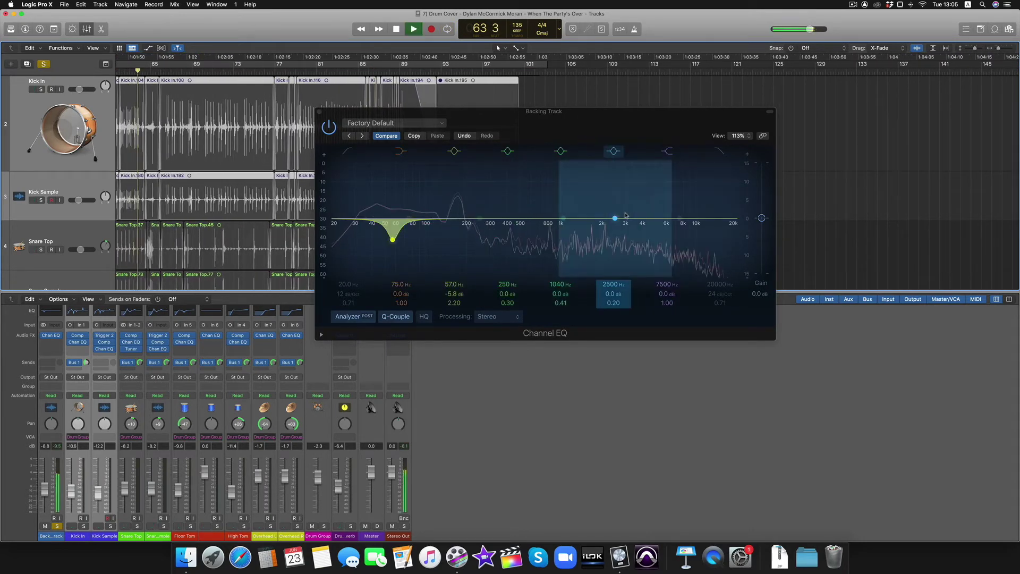
left_click_drag(626, 215, 679, 244)
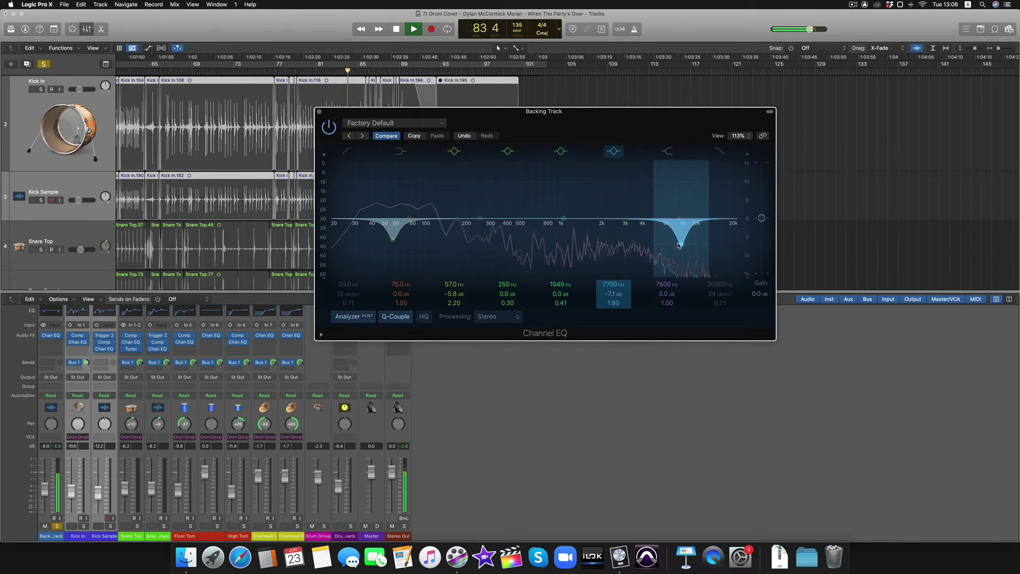
left_click_drag(615, 304, 615, 292)
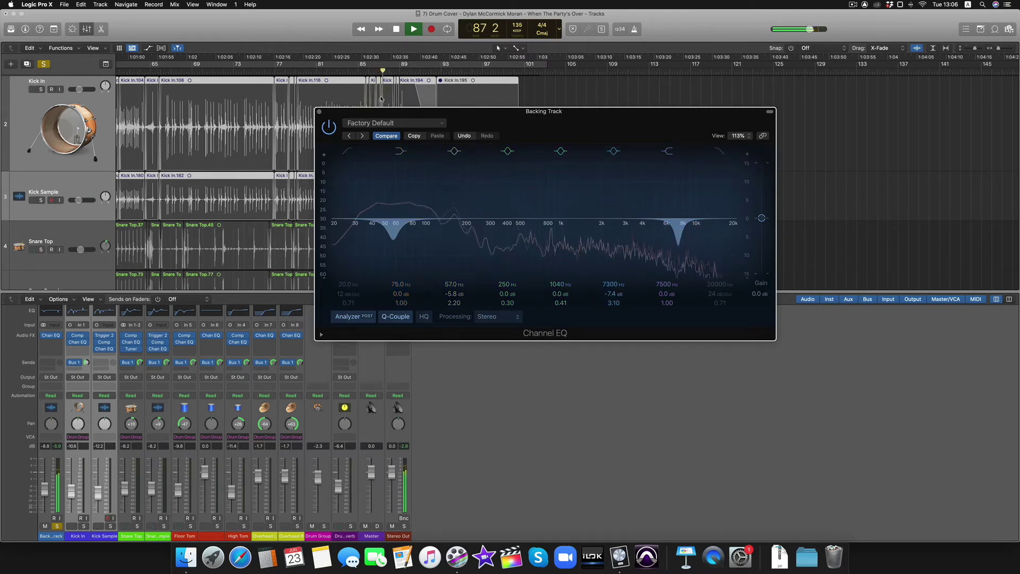
- Bypass and re-enable the EQ during playback to compare both cuts, and stop playback
left_click(325, 133)
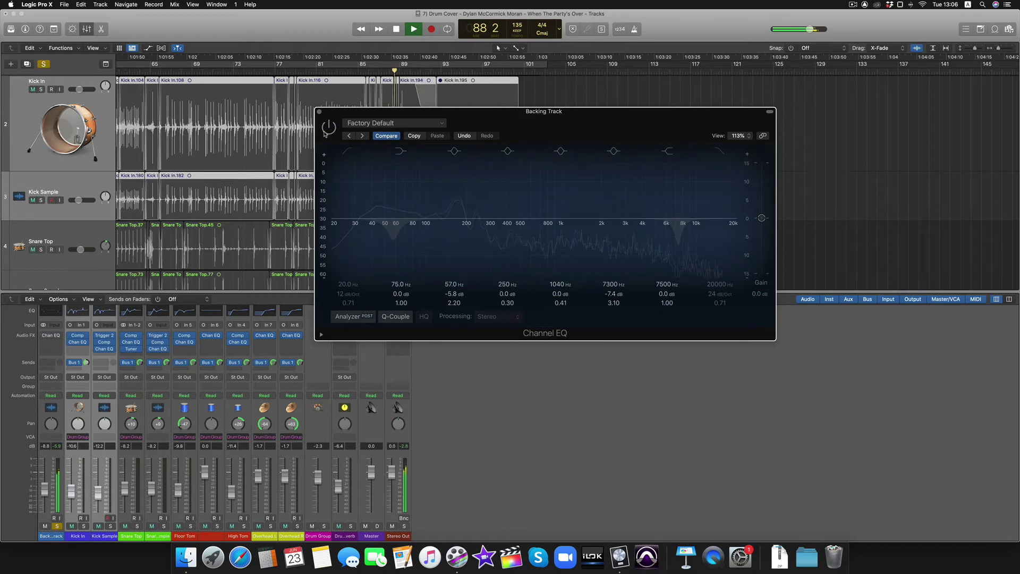
left_click(327, 130)
key("space")
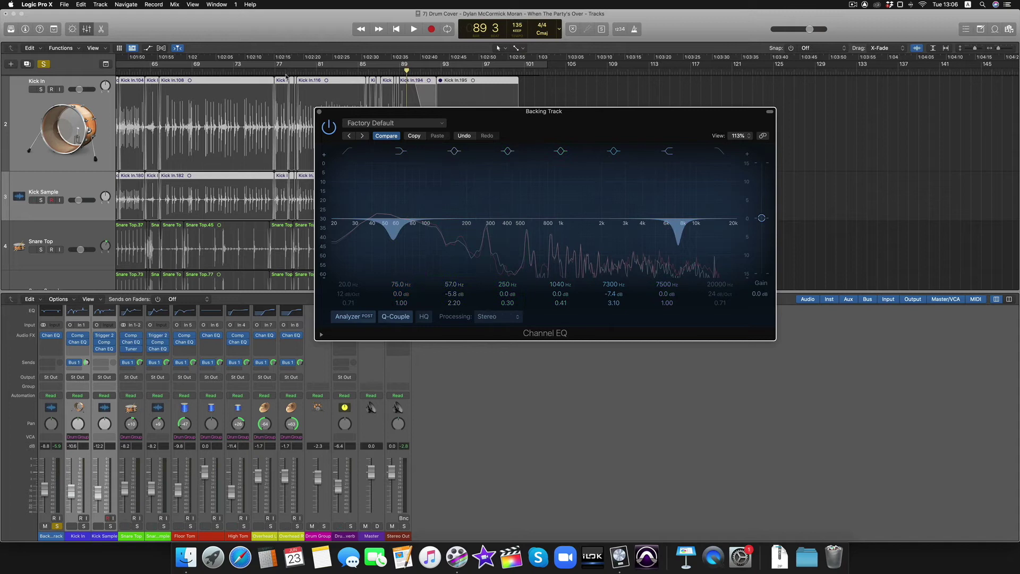
- Play from around bar 66 and turn the EQ's 250 Hz band into a -7.1 dB cut at 160 Hz with Q 5.30
left_click(161, 73)
key("space")
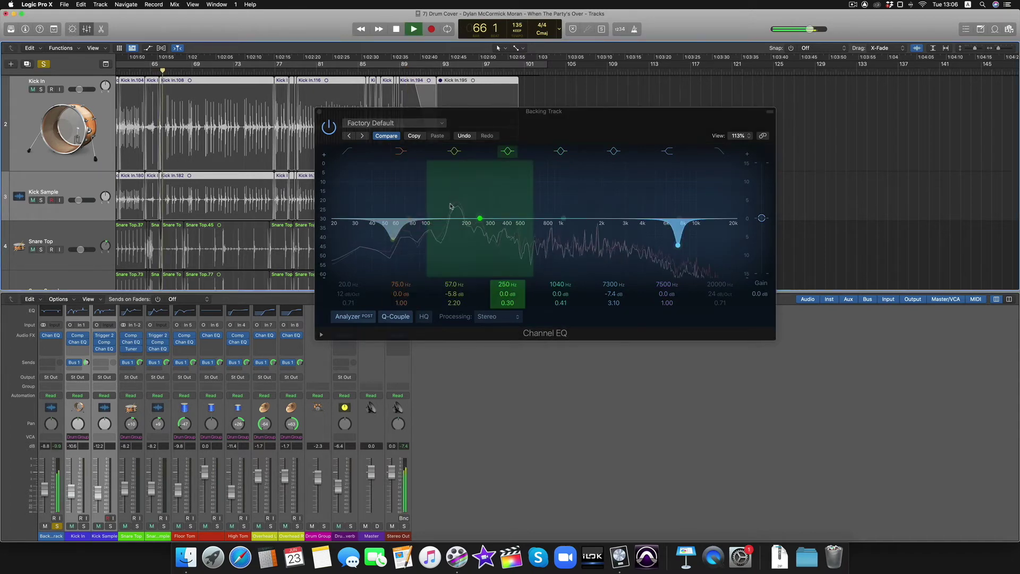
left_click_drag(480, 219, 468, 207)
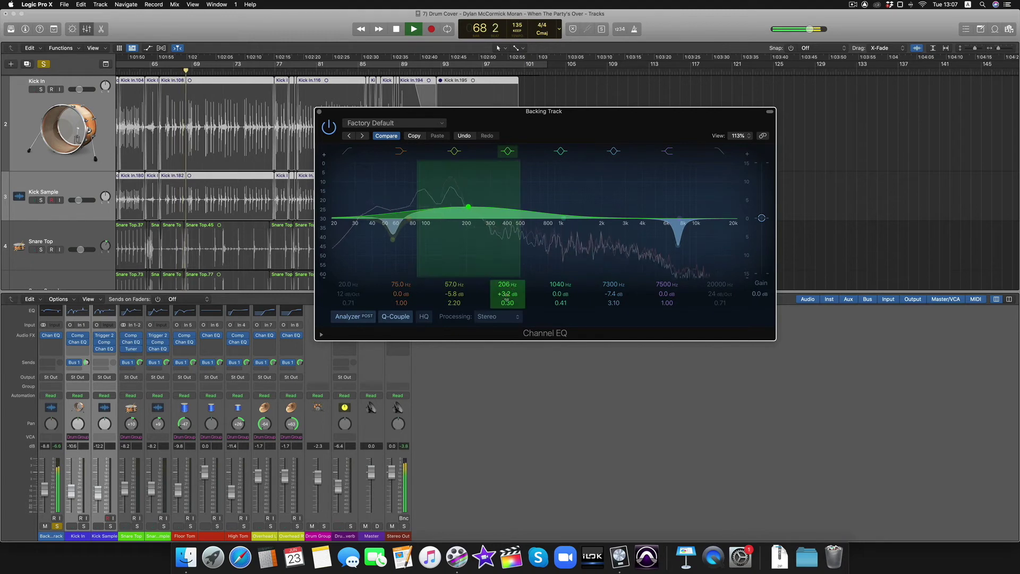
left_click_drag(508, 302, 507, 301)
left_click_drag(468, 207, 456, 186)
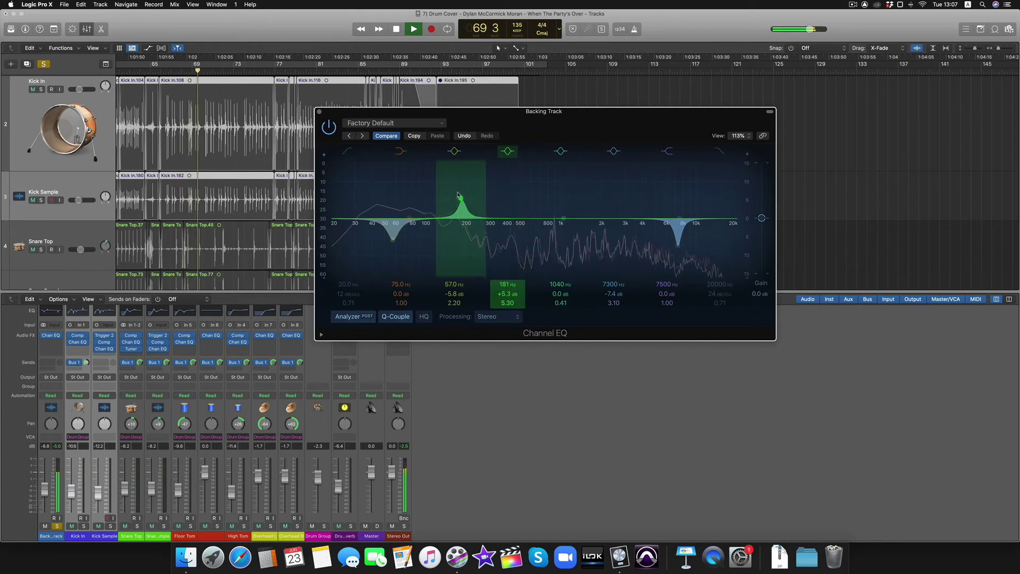
left_click_drag(456, 186, 455, 256)
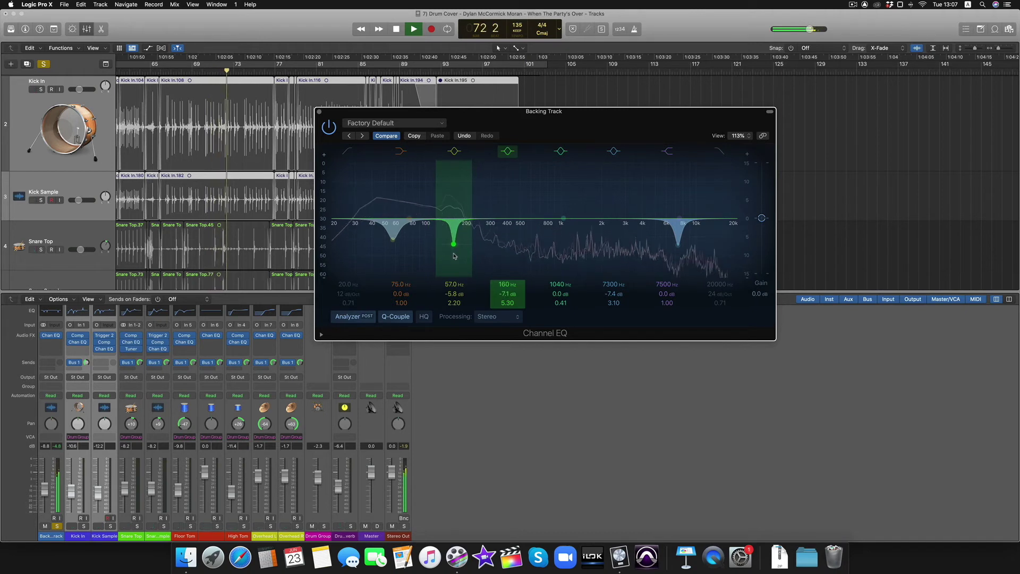
- Compare the EQ bypassed and active, and set its green bell band to a -7.6 dB cut at 164 Hz with Q 2.90
left_click(329, 133)
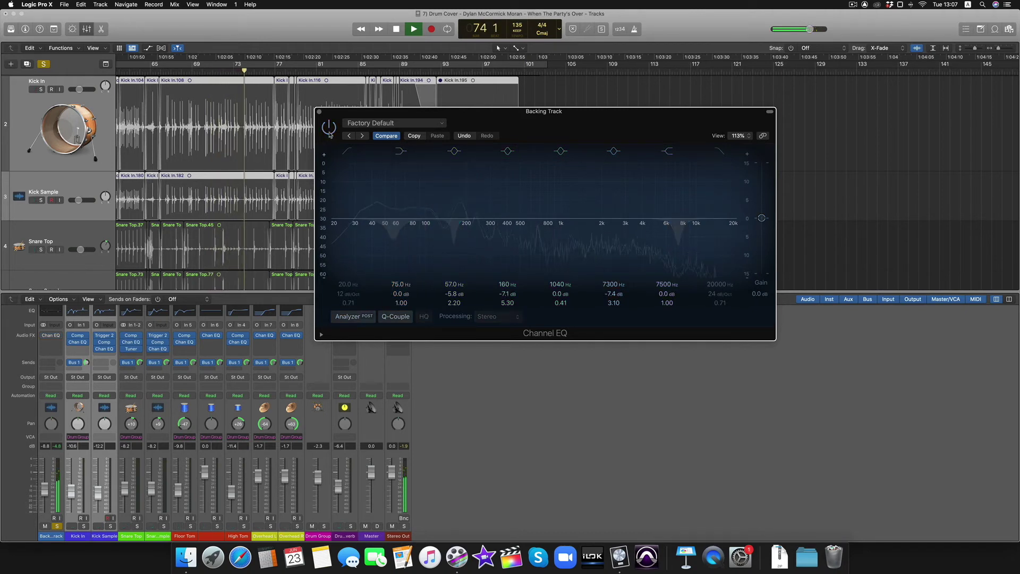
left_click(329, 133)
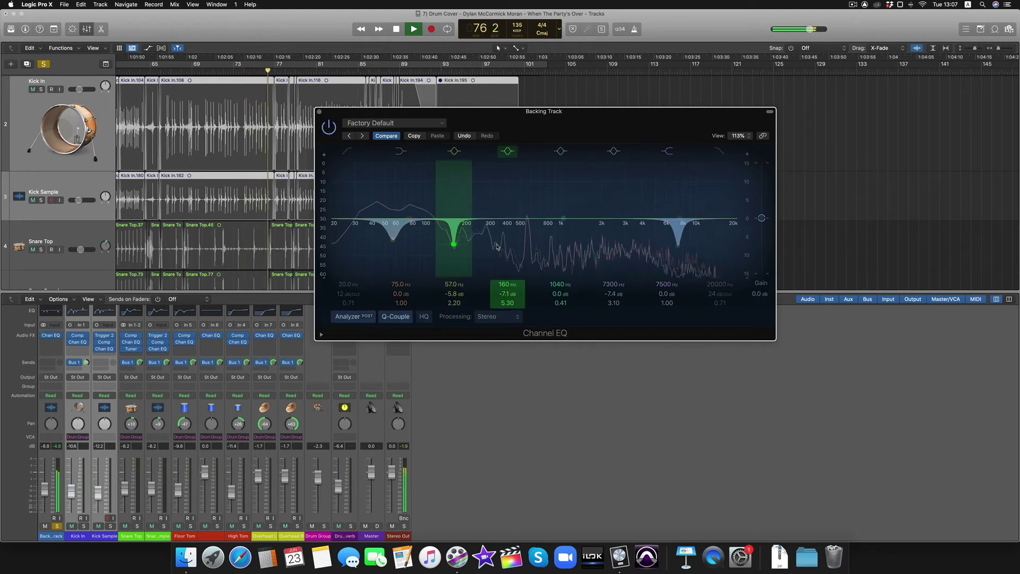
left_click_drag(508, 303, 506, 302)
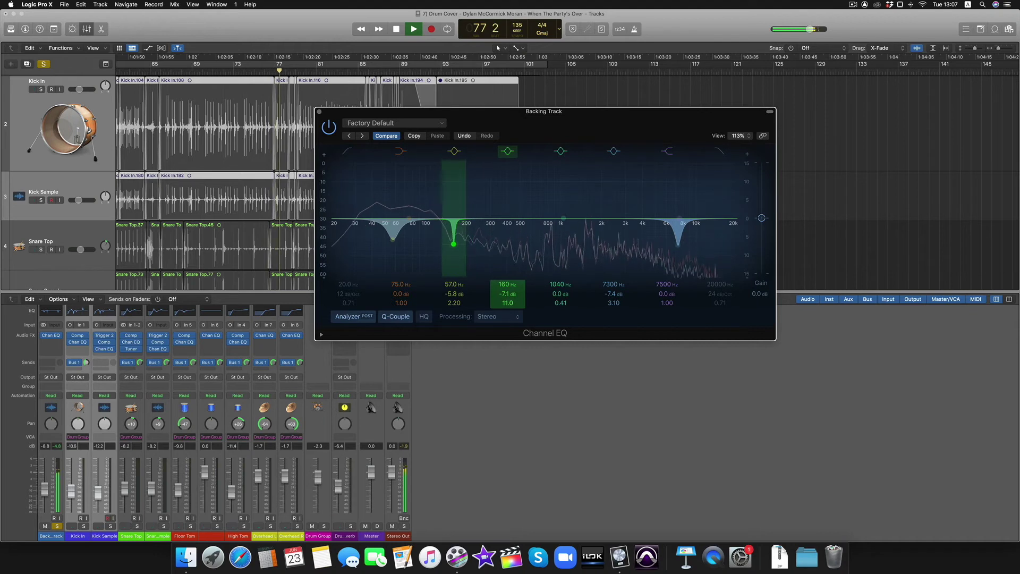
mouse_move(454, 244)
left_mouse_down()
mouse_move(454, 220)
mouse_move(452, 247)
left_mouse_up()
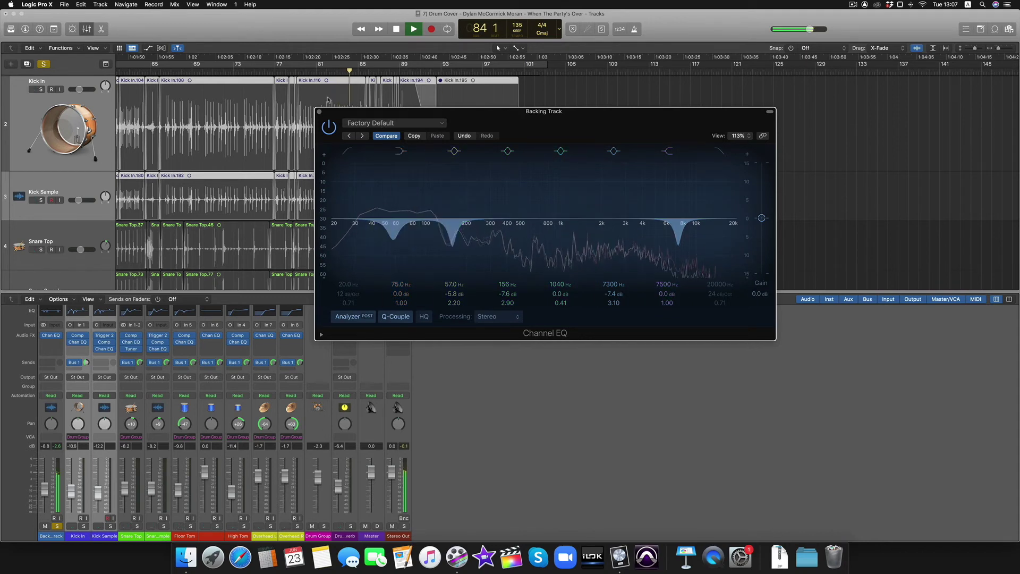
key("space")
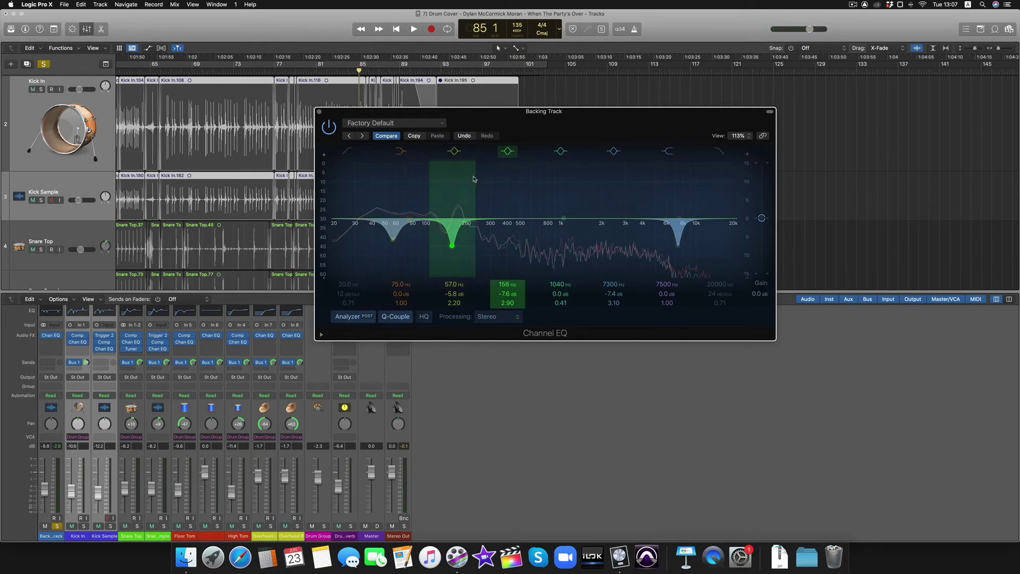
left_click_drag(475, 179, 478, 179)
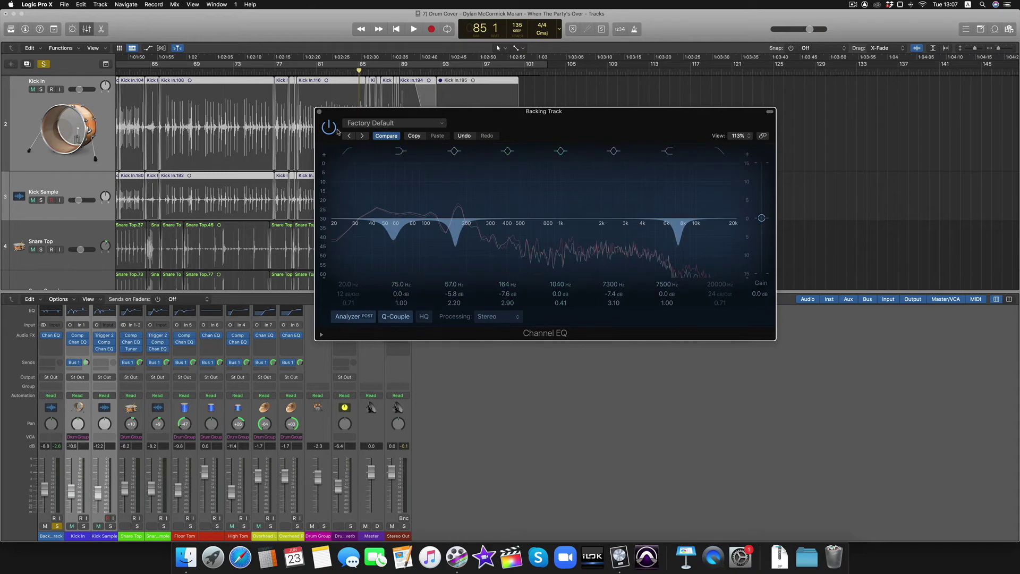
- Play the soloed Backing Track from around bar 50, repeatedly bypassing and re-enabling the EQ to compare the three cuts
left_click(188, 95)
key("space")
left_click(329, 130)
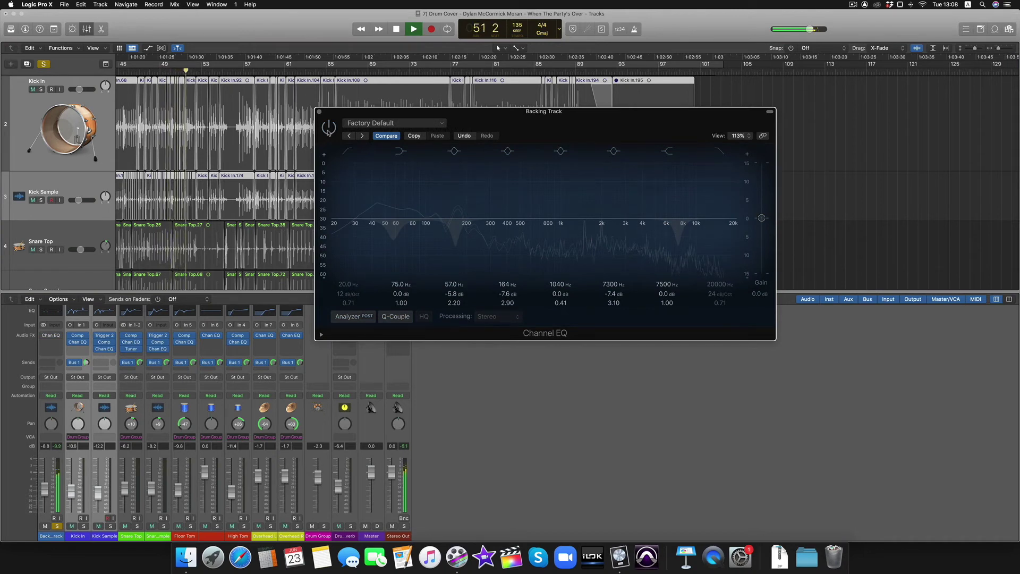
left_click(328, 129)
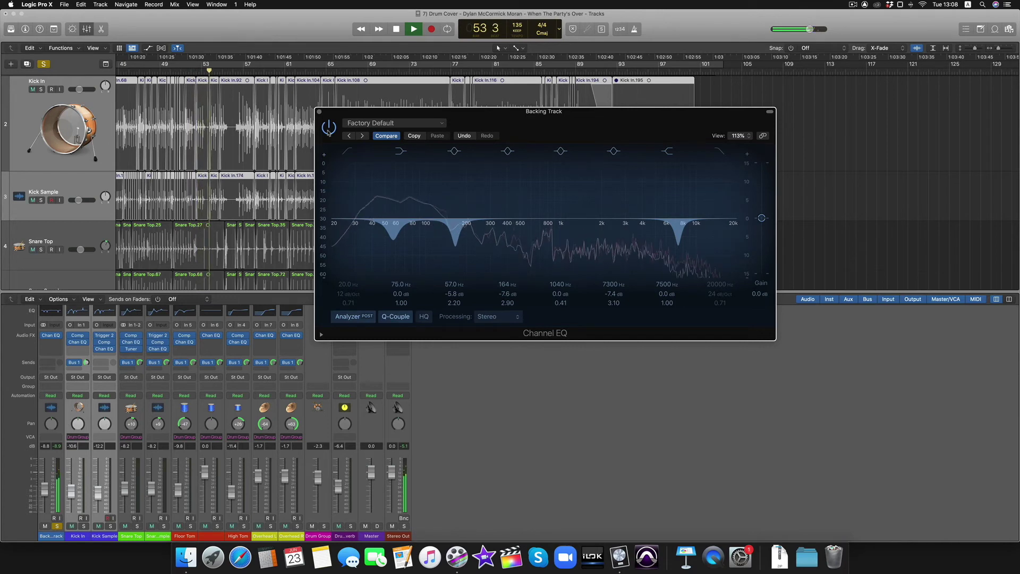
left_click(329, 130)
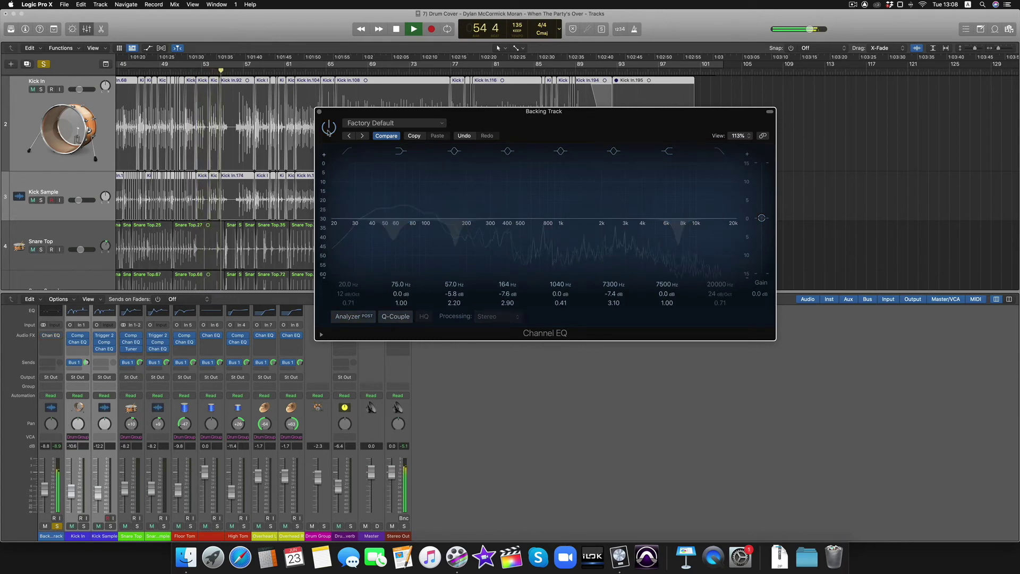
left_click(329, 130)
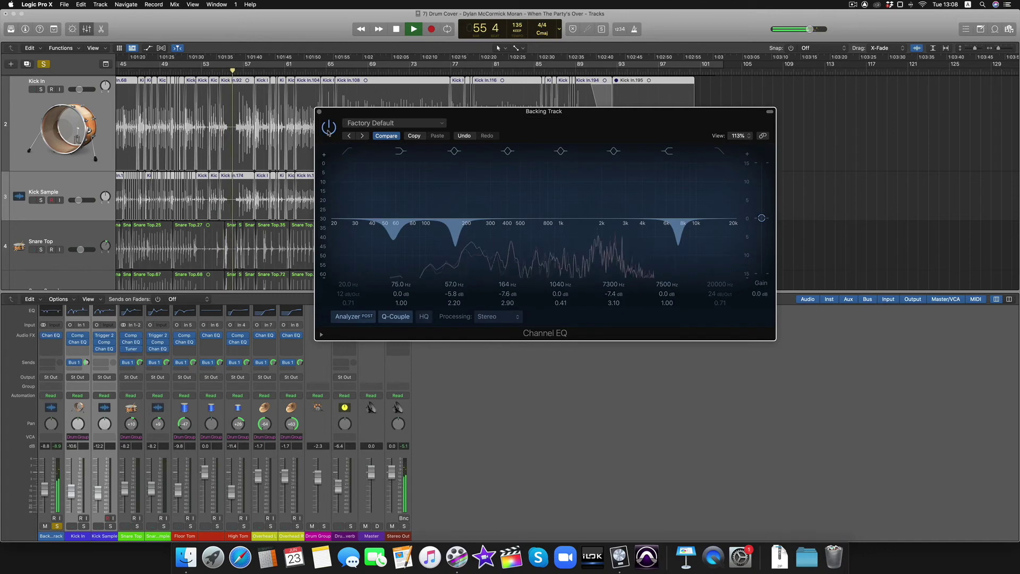
left_click(328, 129)
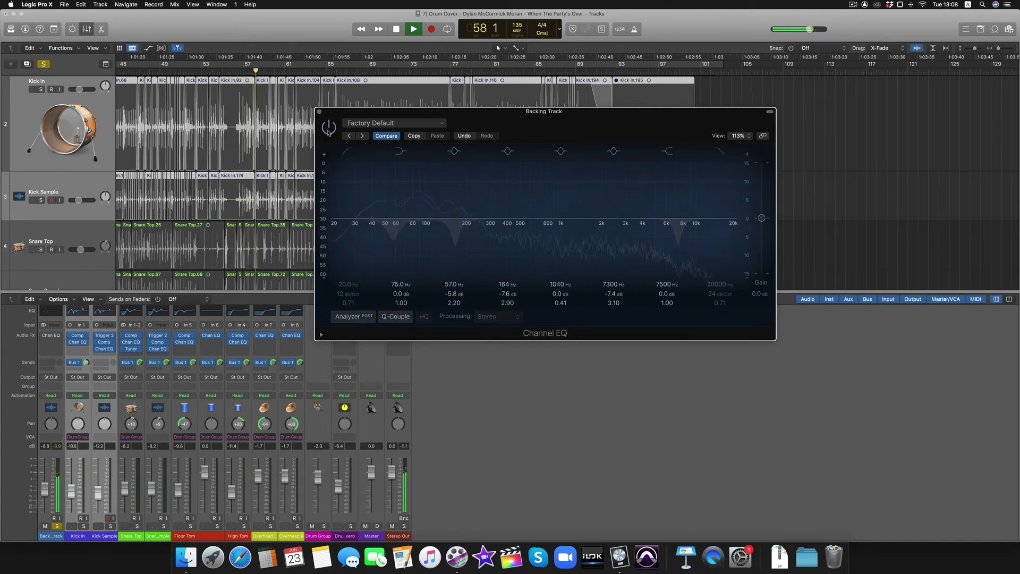
left_click(329, 129)
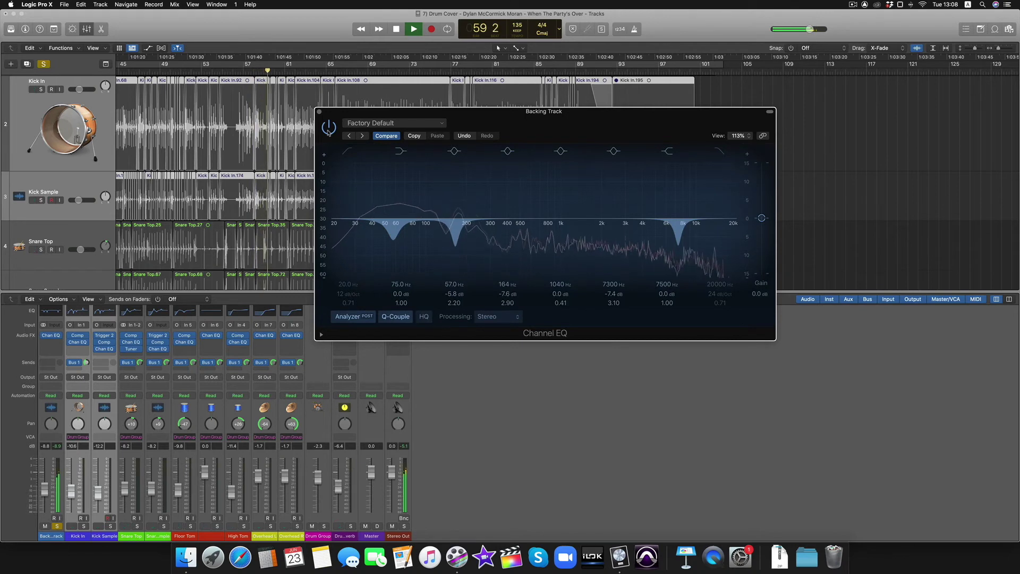
left_click(329, 129)
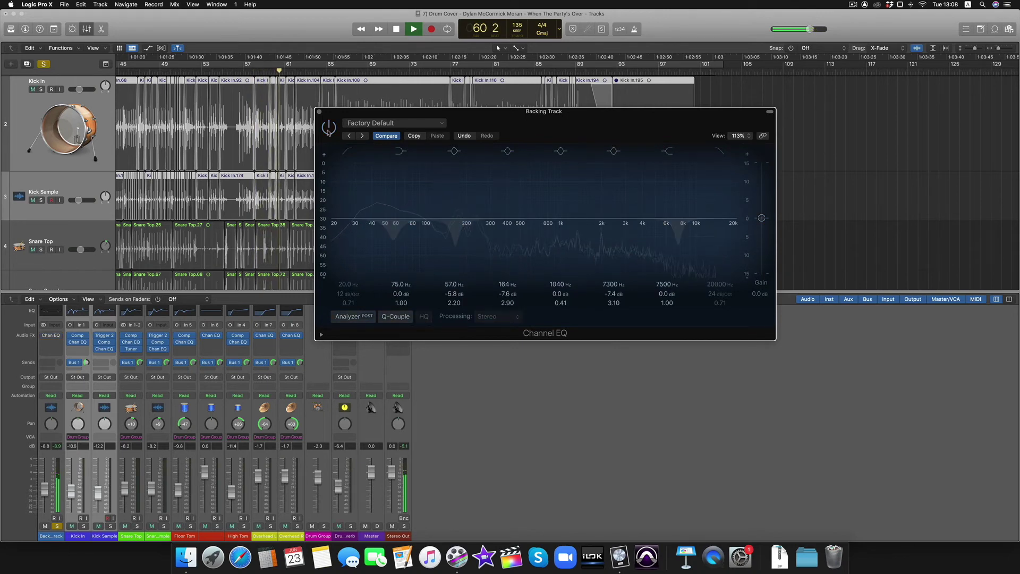
left_click(329, 130)
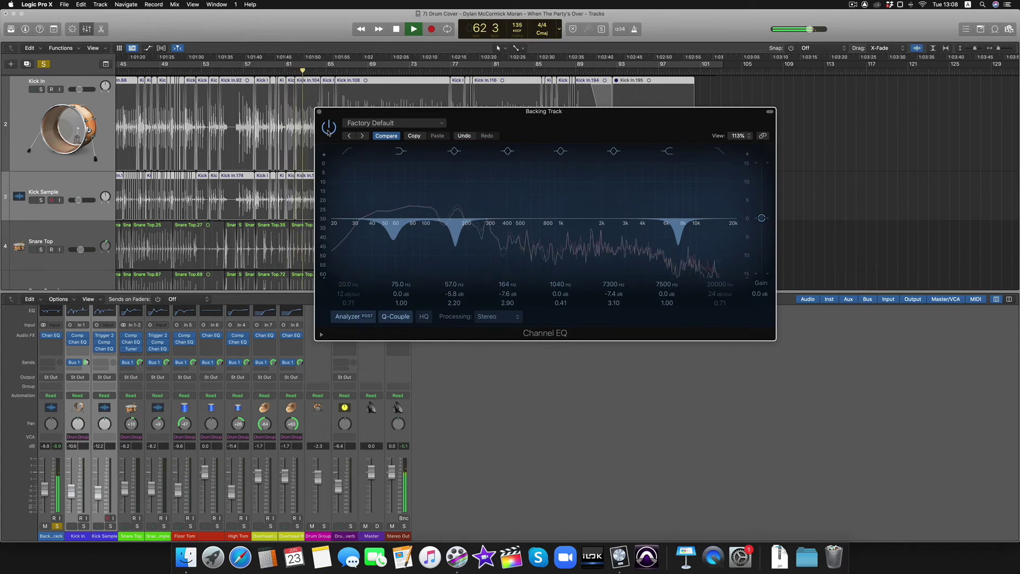
key("space")
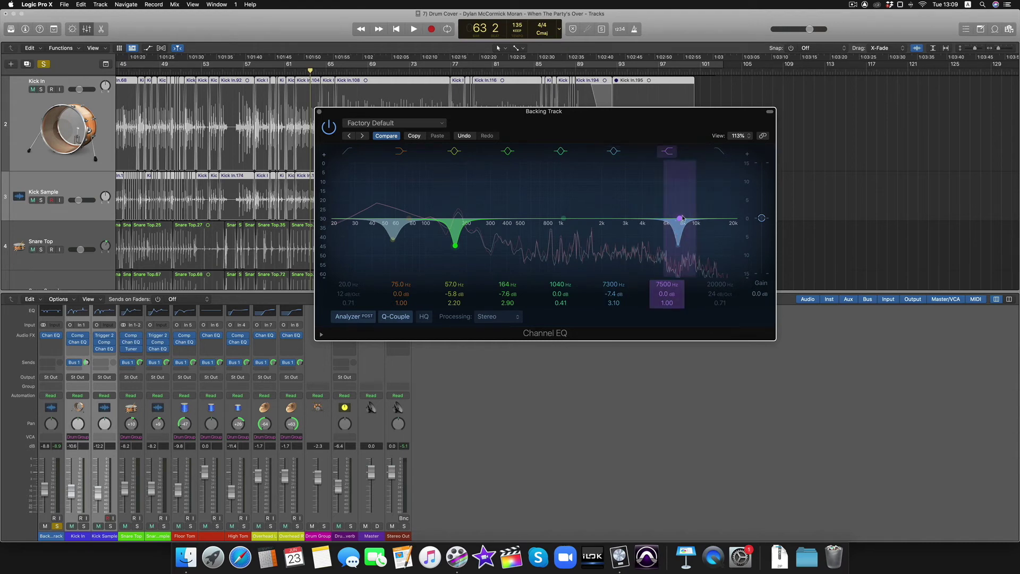
- Set the EQ's high shelf to -3.2 dB at 10200 Hz and its 1040 Hz band to -2.2 dB at 1000 Hz
left_click_drag(679, 219, 700, 233)
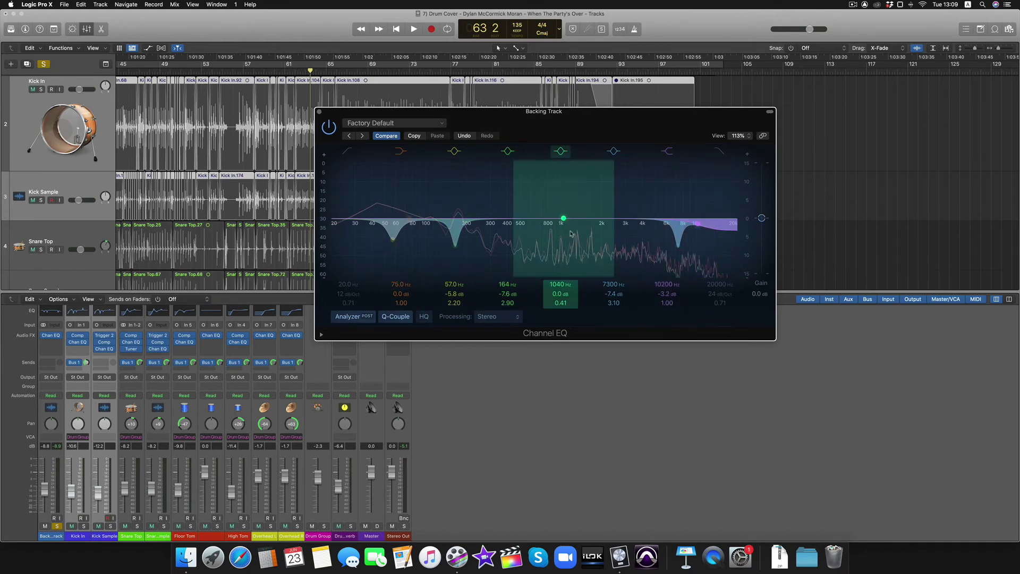
left_click_drag(563, 218, 561, 229)
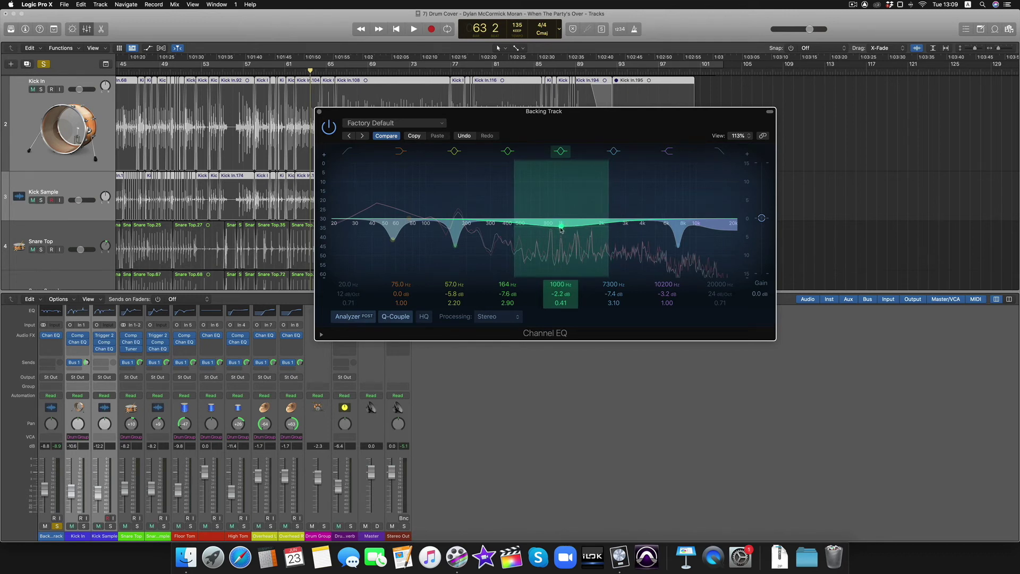
left_click_drag(561, 229, 561, 229)
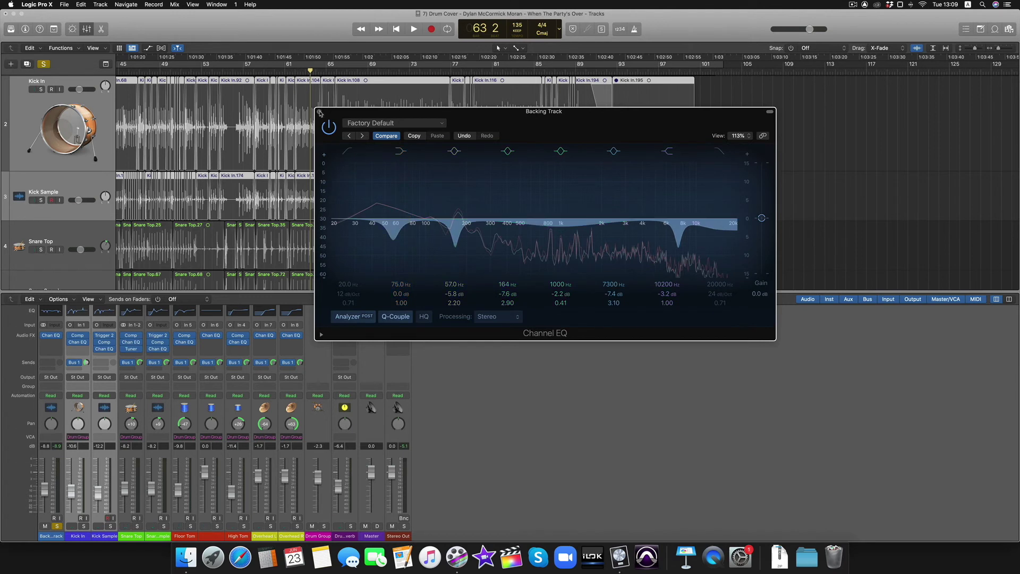
- Resume playback and set the Backing Track's fader level to -8.0 dB
key("space")
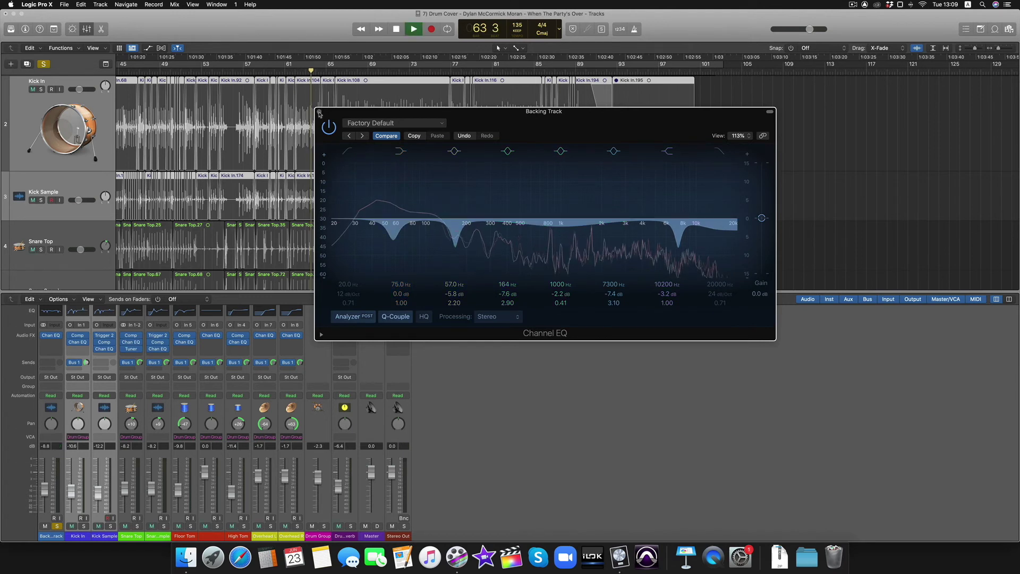
left_click(57, 449)
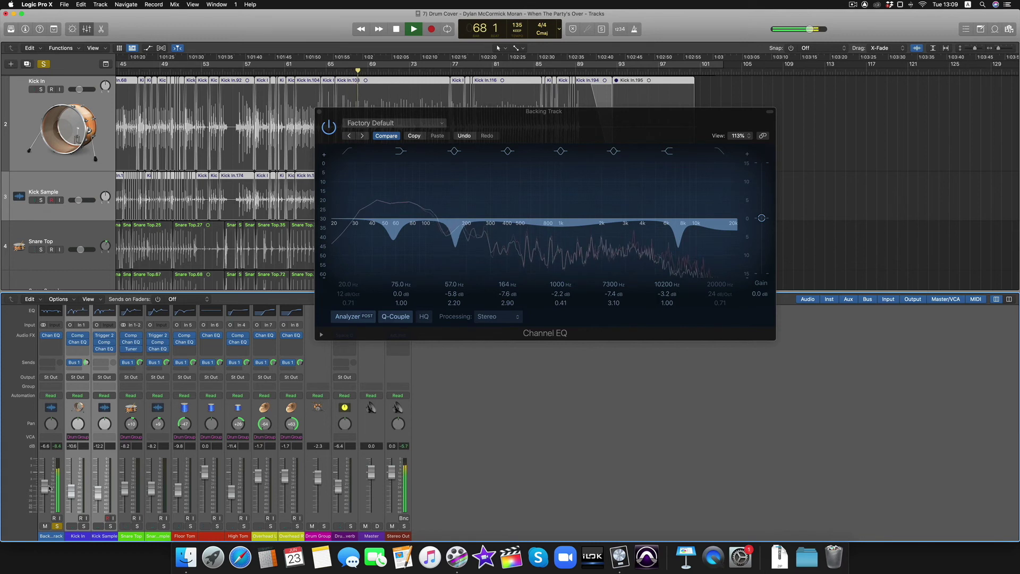
left_click_drag(46, 485, 47, 492)
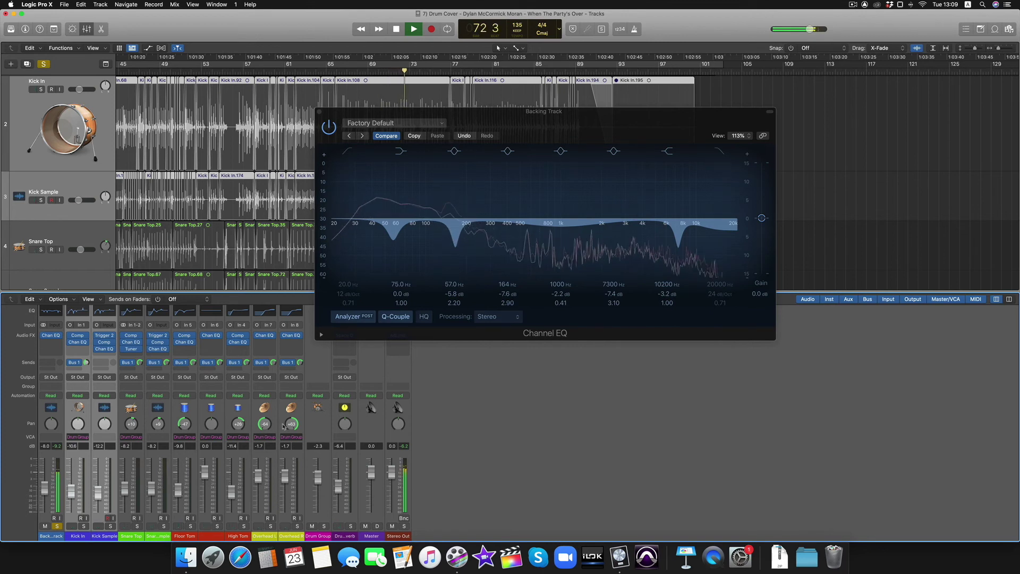
- Compare the EQ bypassed and active during playback, close the Channel EQ window, and stop playback
left_click(329, 127)
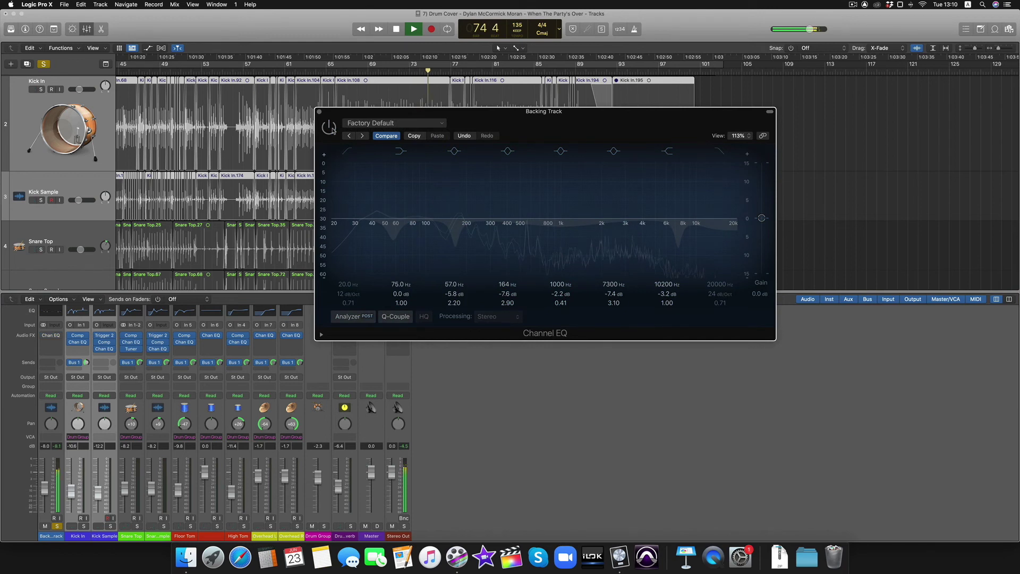
left_click(329, 128)
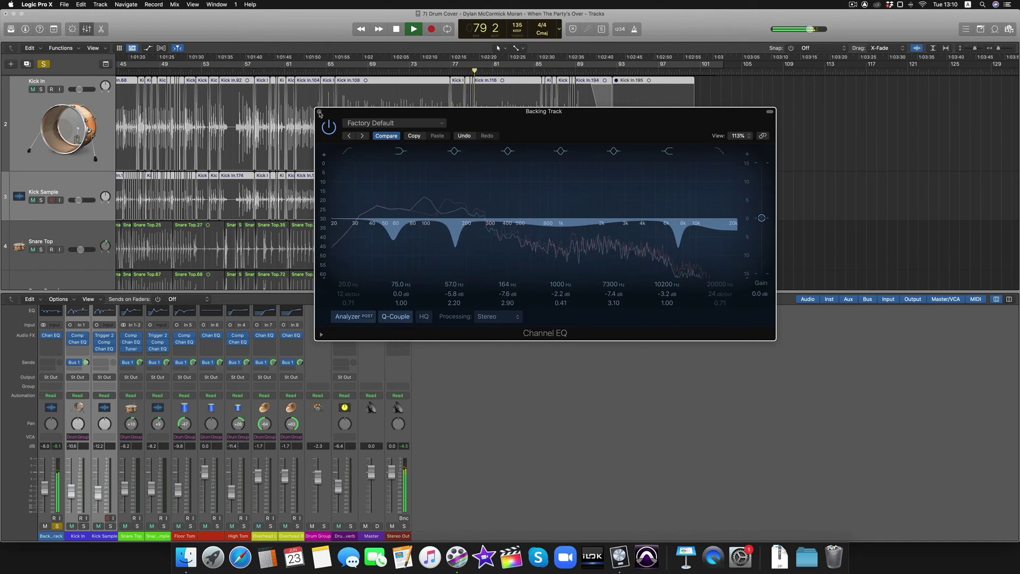
left_click(319, 112)
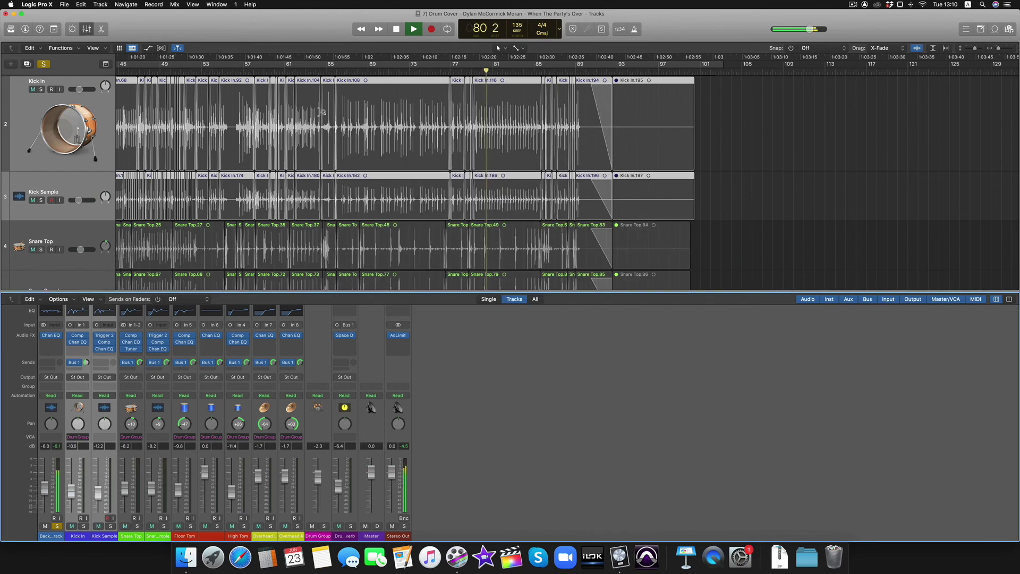
key("space")
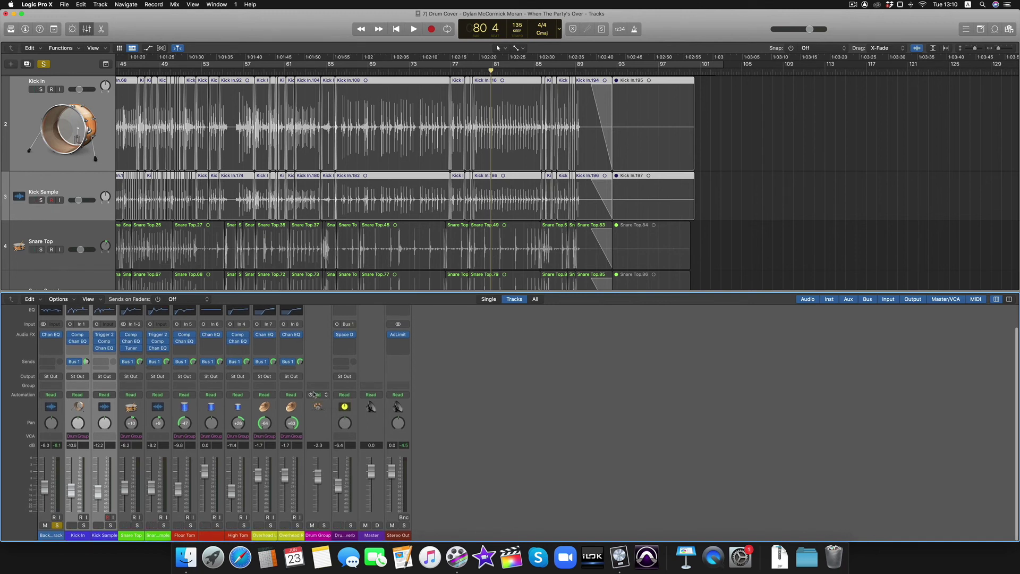
- Unsolo the Backing Track, play the full mix from around bar 46, and set the Backing Track's level to -7.6 dB
left_click(56, 526)
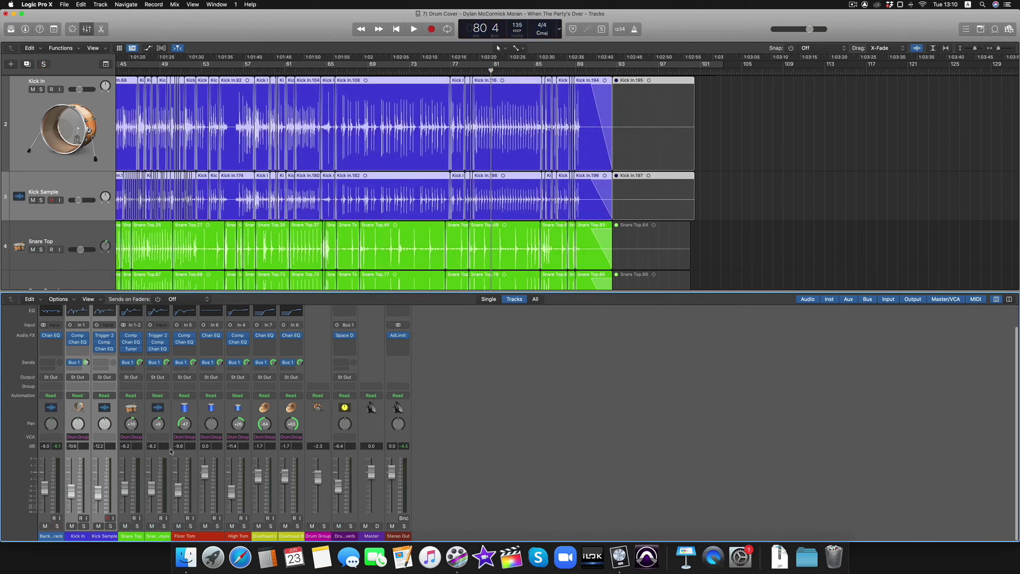
left_click(136, 73)
key("space")
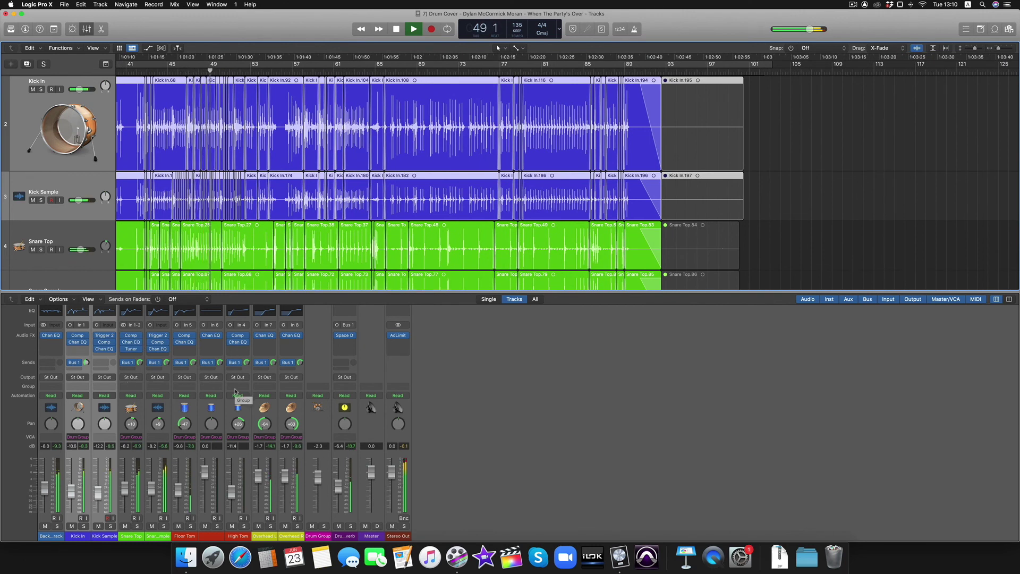
left_click_drag(51, 489, 51, 488)
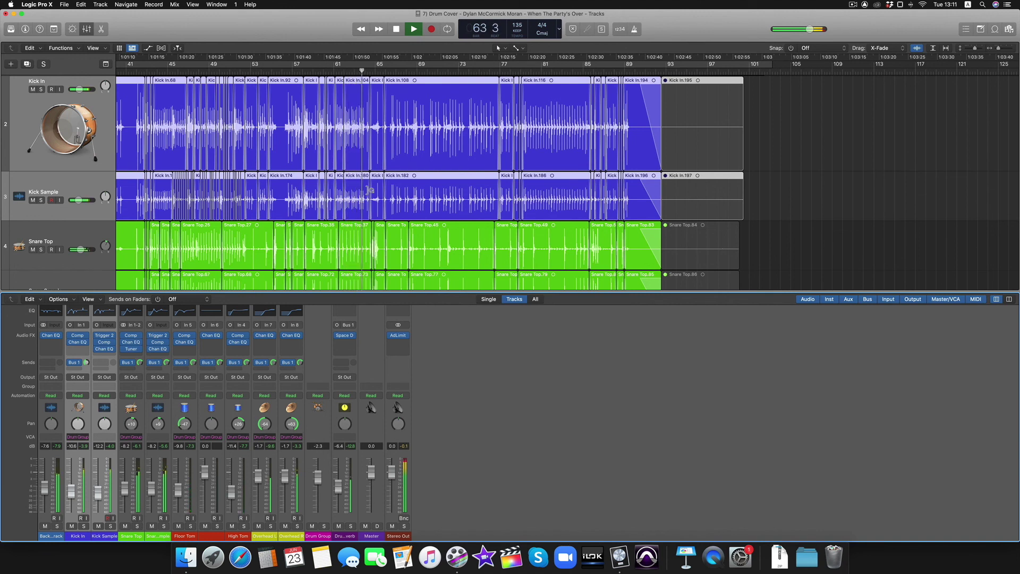
key("space")
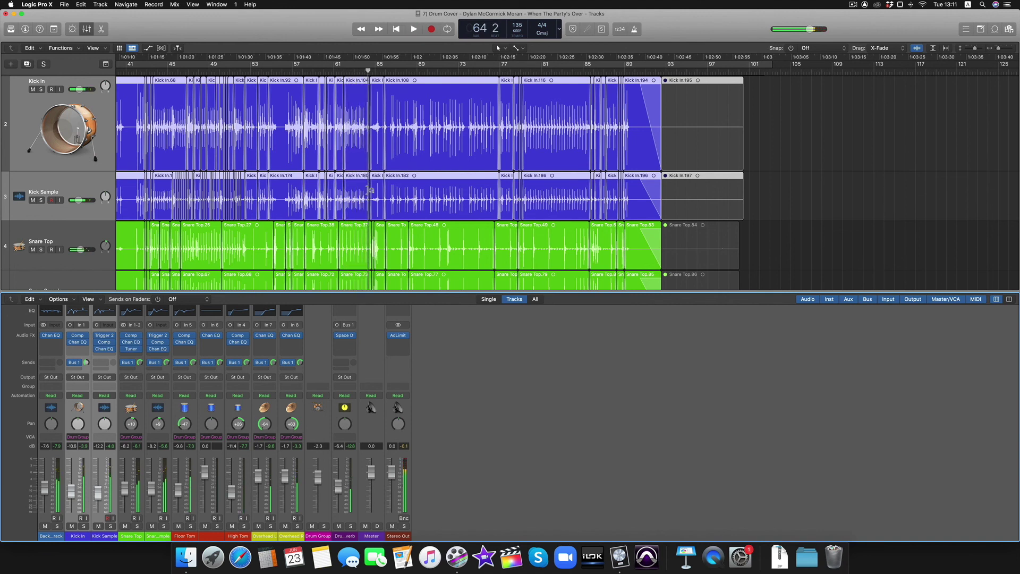